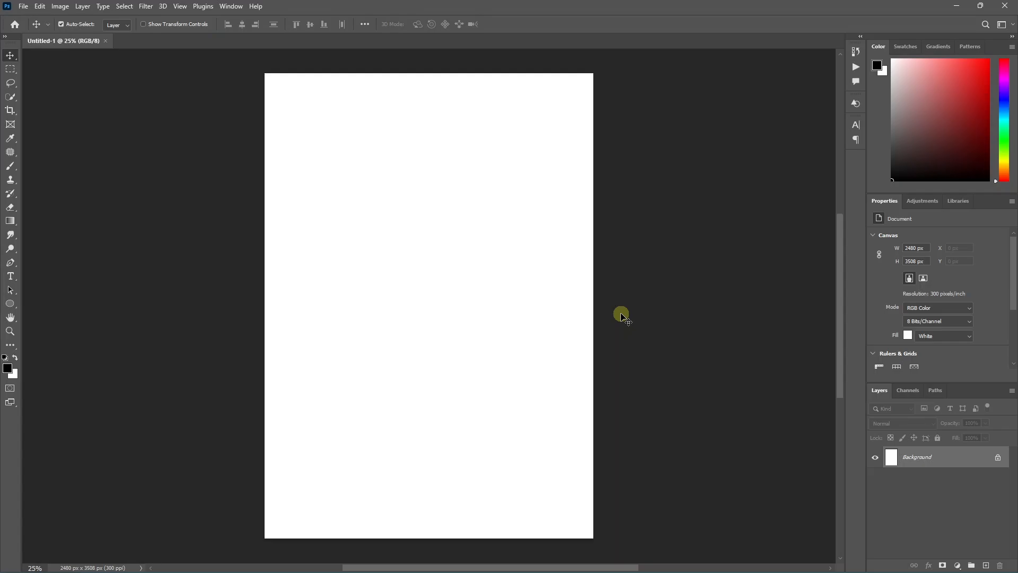
- Place the pink mountain landscape image in the document and scale it to about 22.94% so it covers the canvas
{"action": "left_click_drag", "start_coordinate": [480, 551], "coordinate": [535, 273]}
{"action": "scroll", "coordinate": [402, 334], "scroll_direction": "down", "scroll_amount": 2}
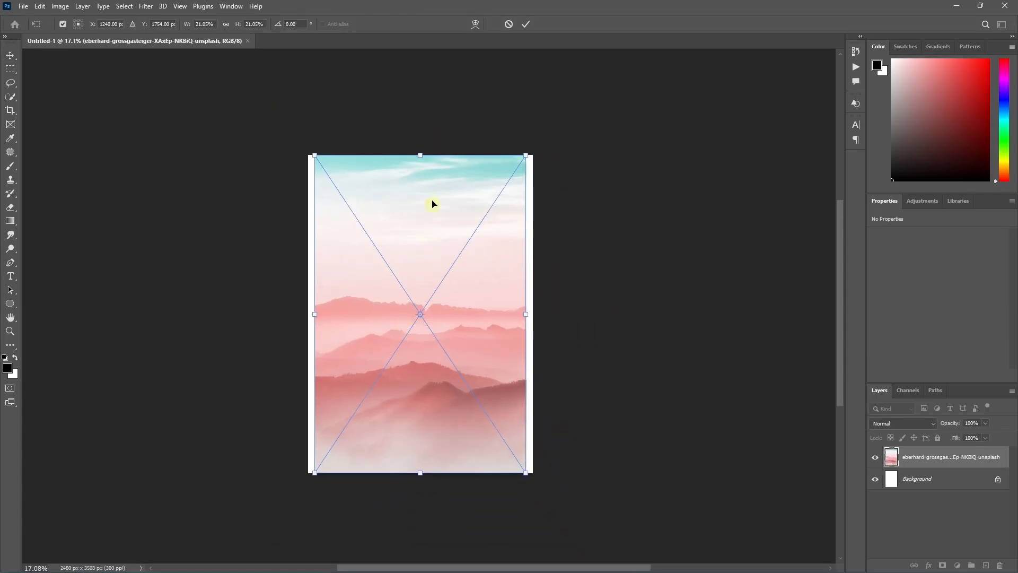
{"action": "mouse_move", "coordinate": [421, 153]}
{"action": "left_mouse_down"}
{"action": "mouse_move", "coordinate": [416, 125]}
{"action": "mouse_move", "coordinate": [420, 135]}
{"action": "left_mouse_up"}
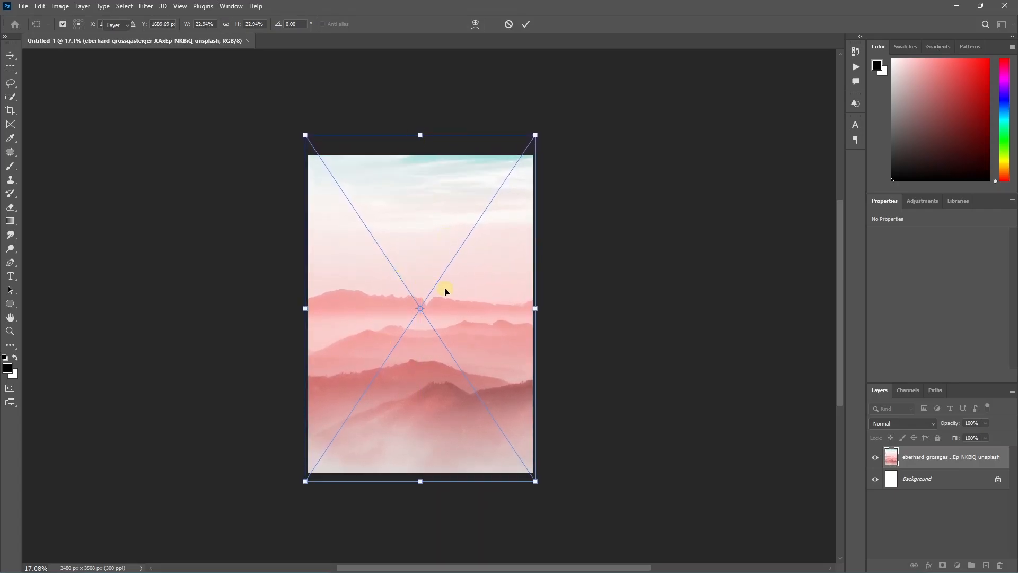
{"action": "key", "text": "Return"}
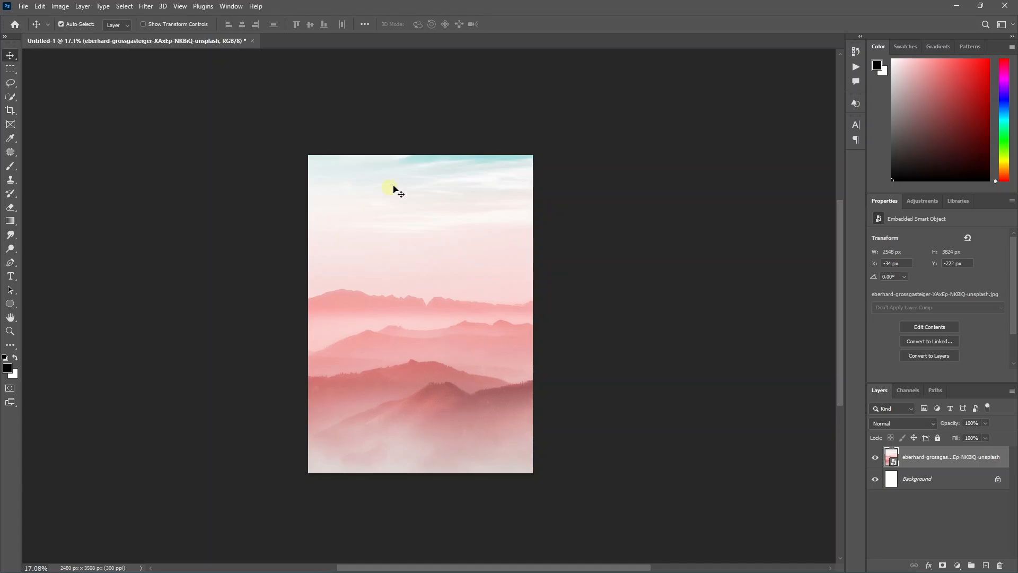
- Place the portrait of the woman in the black turtleneck from the image folder and enlarge it to about 24.95%
{"action": "key", "text": "alt+Tab"}
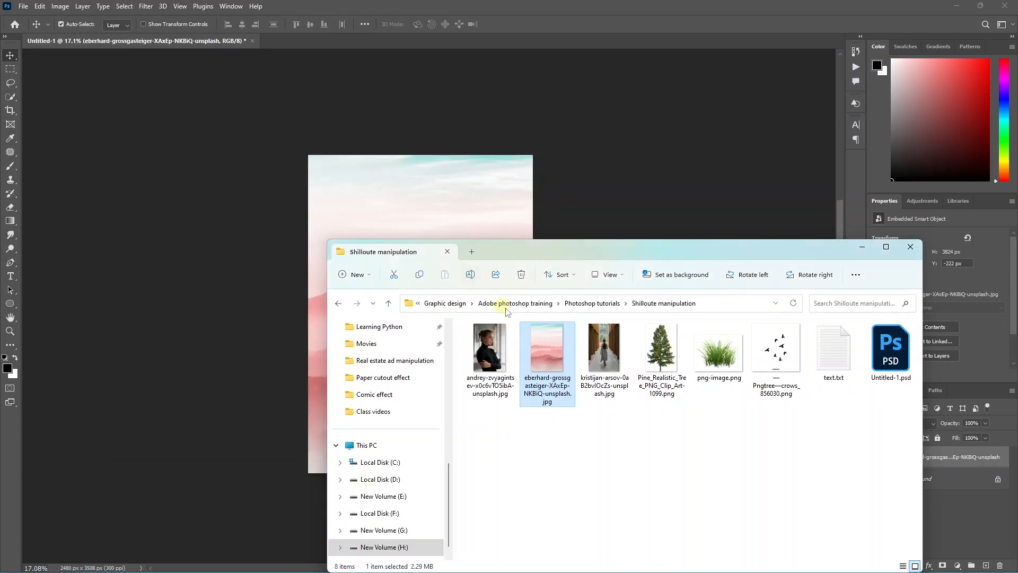
{"action": "left_click_drag", "start_coordinate": [545, 365], "coordinate": [408, 281]}
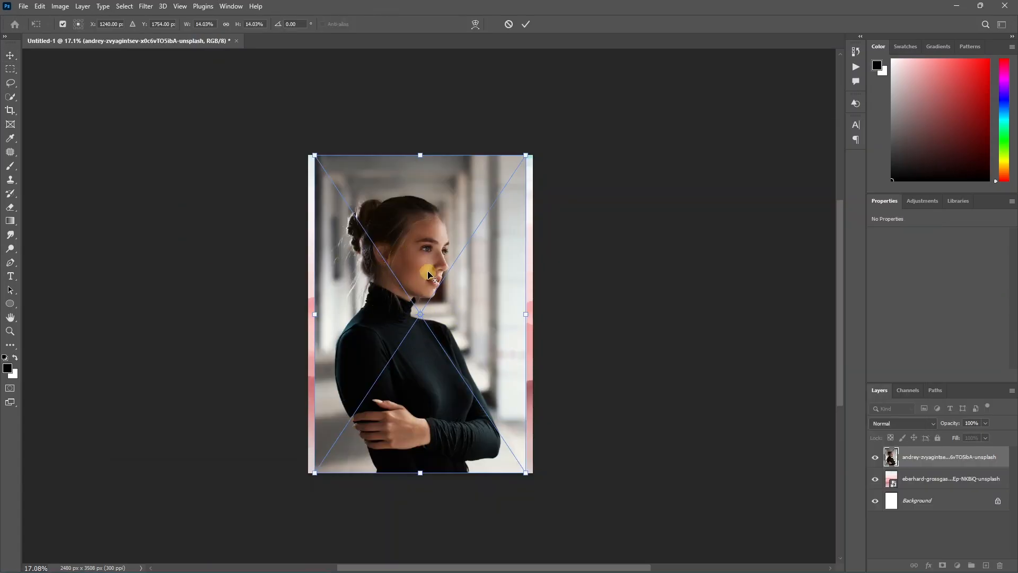
{"action": "scroll", "coordinate": [428, 274], "scroll_direction": "down", "scroll_amount": 5}
{"action": "left_click_drag", "start_coordinate": [423, 360], "coordinate": [422, 469]}
{"action": "scroll", "coordinate": [422, 360], "scroll_direction": "up", "scroll_amount": 4}
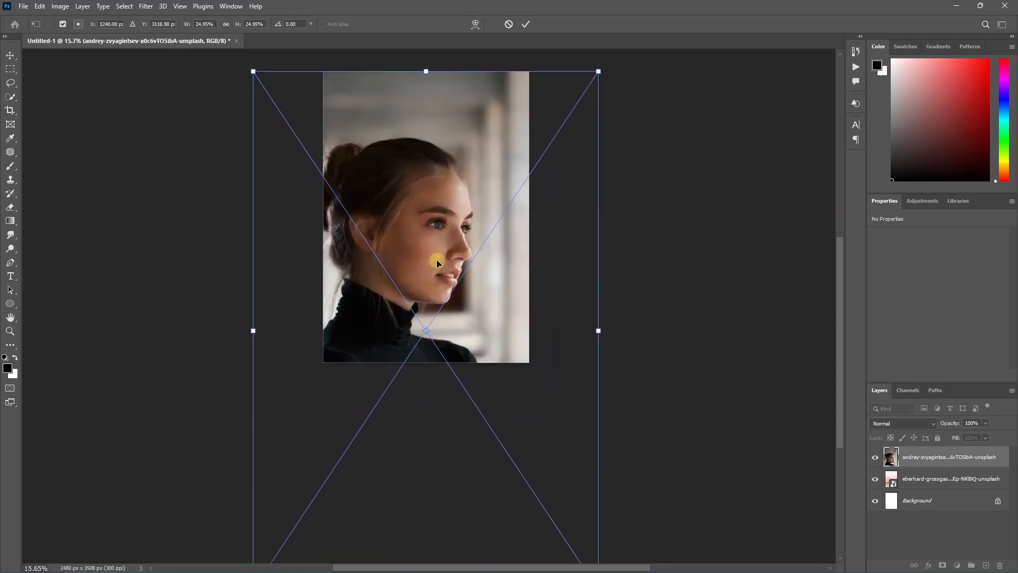
- Reposition the portrait so head and shoulders fill the canvas, and scale it to about 26.15%
{"action": "left_click_drag", "start_coordinate": [439, 266], "coordinate": [463, 227]}
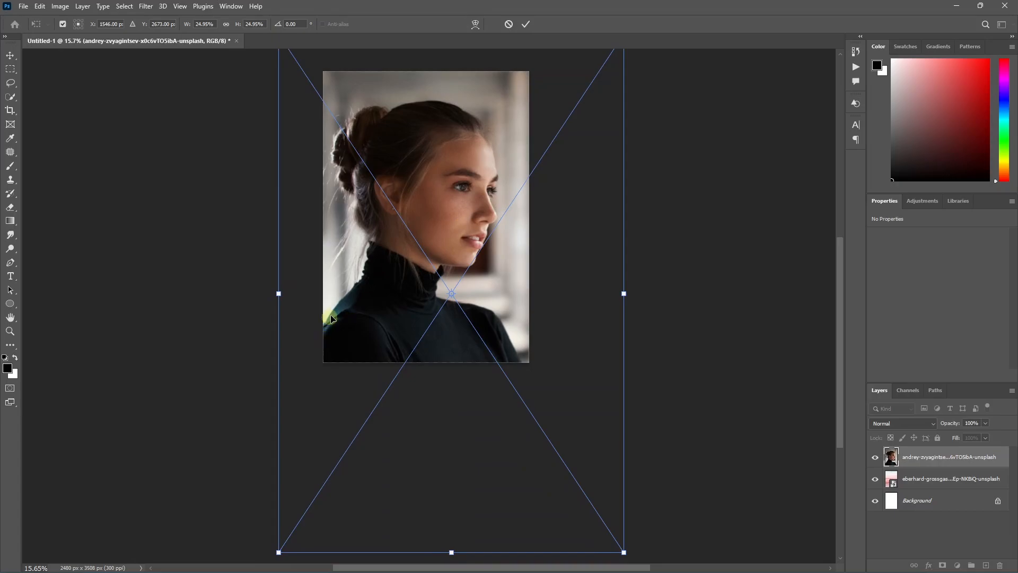
{"action": "left_click_drag", "start_coordinate": [490, 324], "coordinate": [490, 321]}
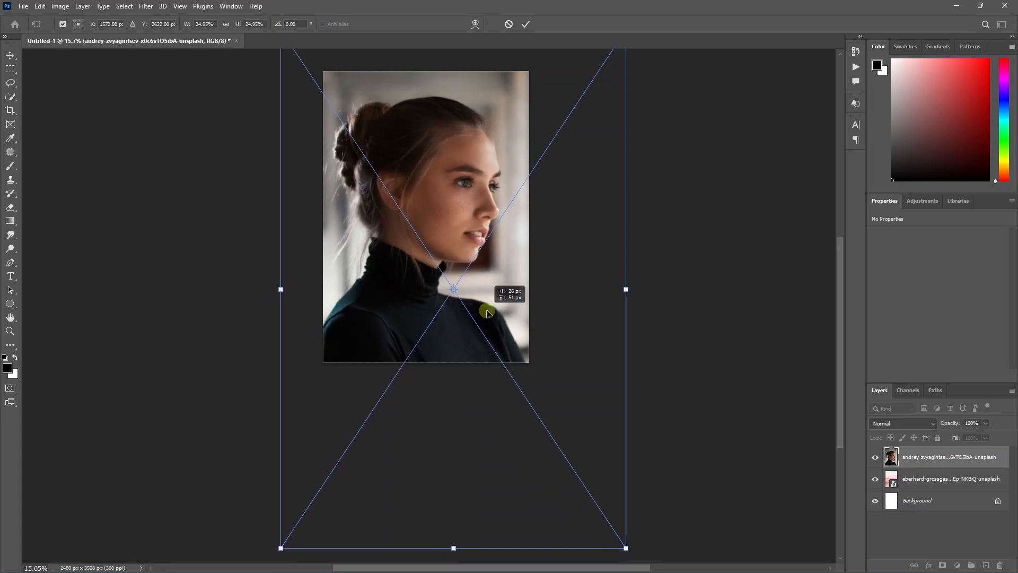
{"action": "scroll", "coordinate": [460, 334], "scroll_direction": "down", "scroll_amount": 3}
{"action": "scroll", "coordinate": [439, 341], "scroll_direction": "up", "scroll_amount": 2}
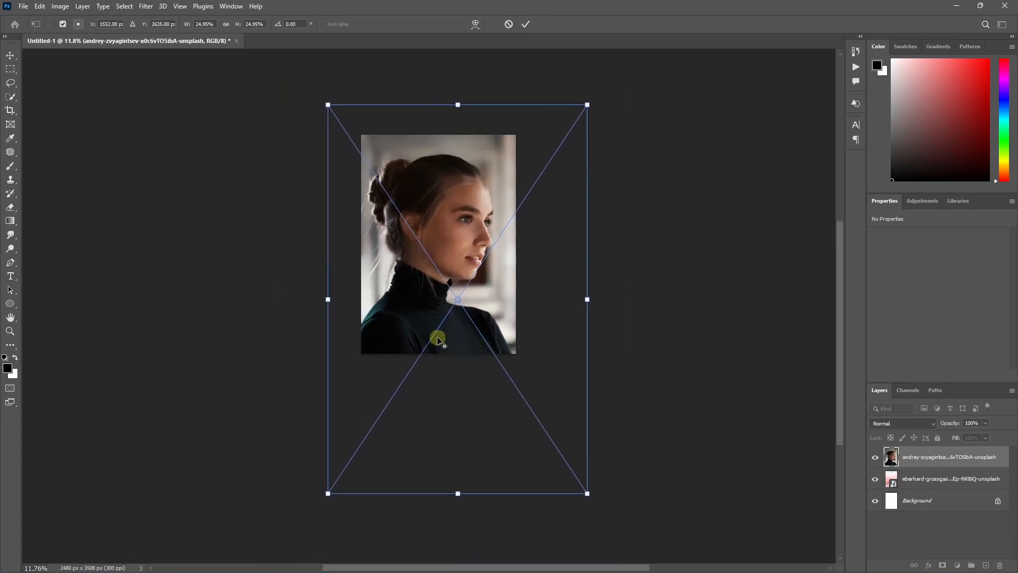
{"action": "scroll", "coordinate": [502, 313], "scroll_direction": "down", "scroll_amount": 1}
{"action": "left_click_drag", "start_coordinate": [597, 100], "coordinate": [616, 91]}
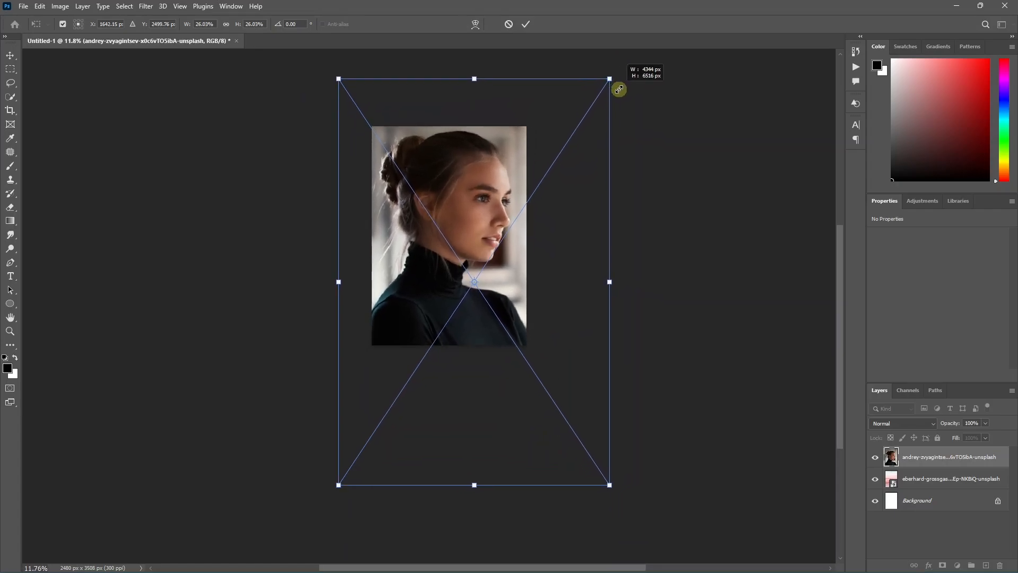
{"action": "scroll", "coordinate": [488, 238], "scroll_direction": "up", "scroll_amount": 2}
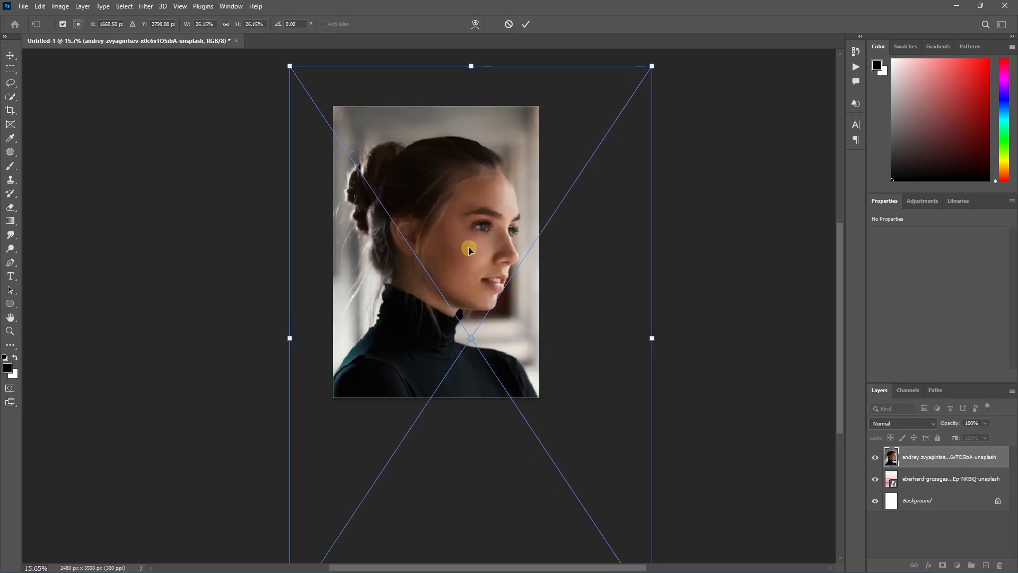
{"action": "scroll", "coordinate": [469, 247], "scroll_direction": "up", "scroll_amount": 1}
- Select the portrait's subject automatically and add a layer mask that hides the photo's background
{"action": "left_click", "coordinate": [124, 6]}
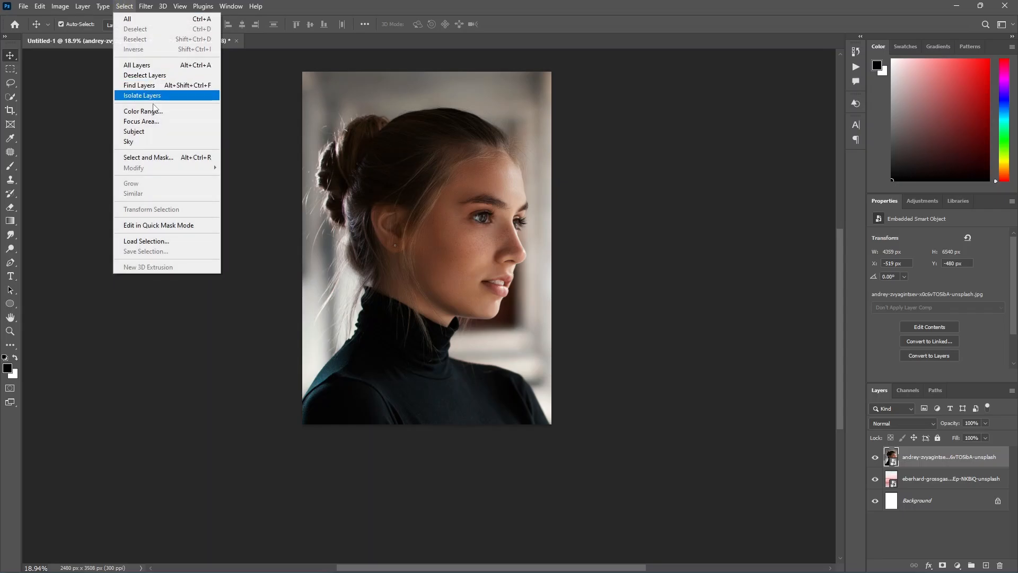
{"action": "left_click", "coordinate": [135, 132]}
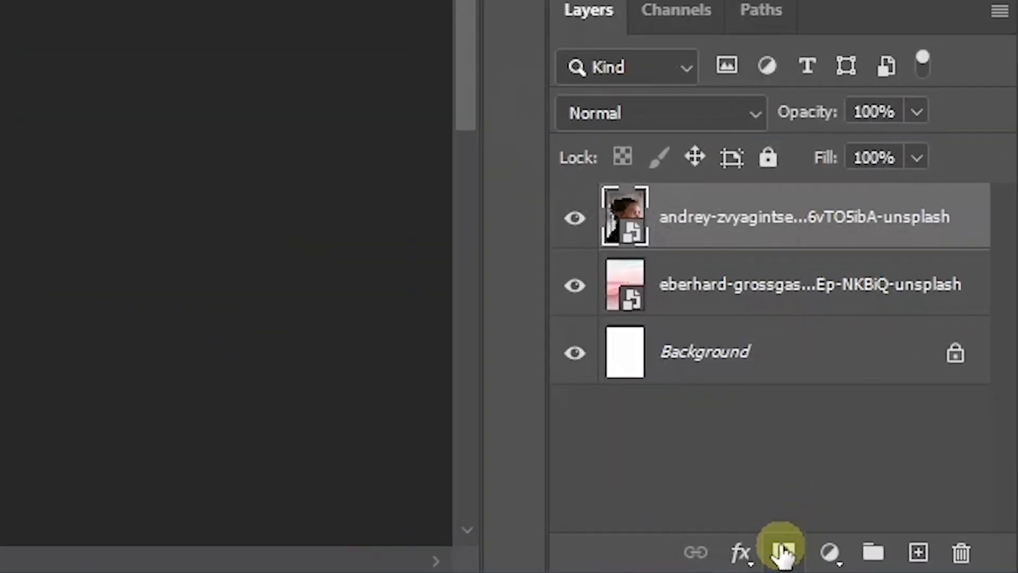
{"action": "left_click", "coordinate": [783, 552]}
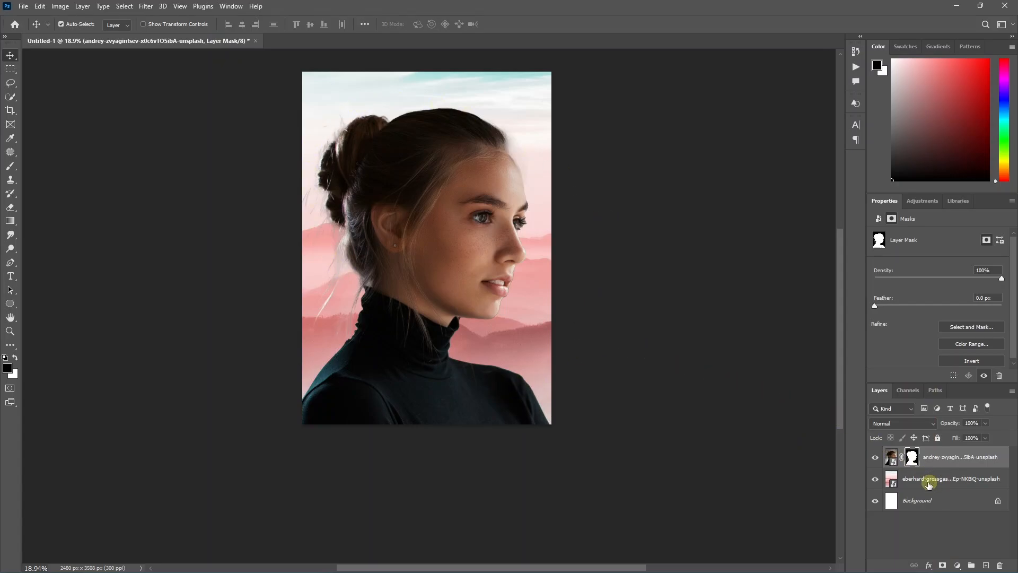
- Move the mountain layer above the masked portrait and clip it to the portrait with a clipping mask
{"action": "left_click", "coordinate": [906, 481]}
{"action": "left_click_drag", "start_coordinate": [927, 483], "coordinate": [938, 453]}
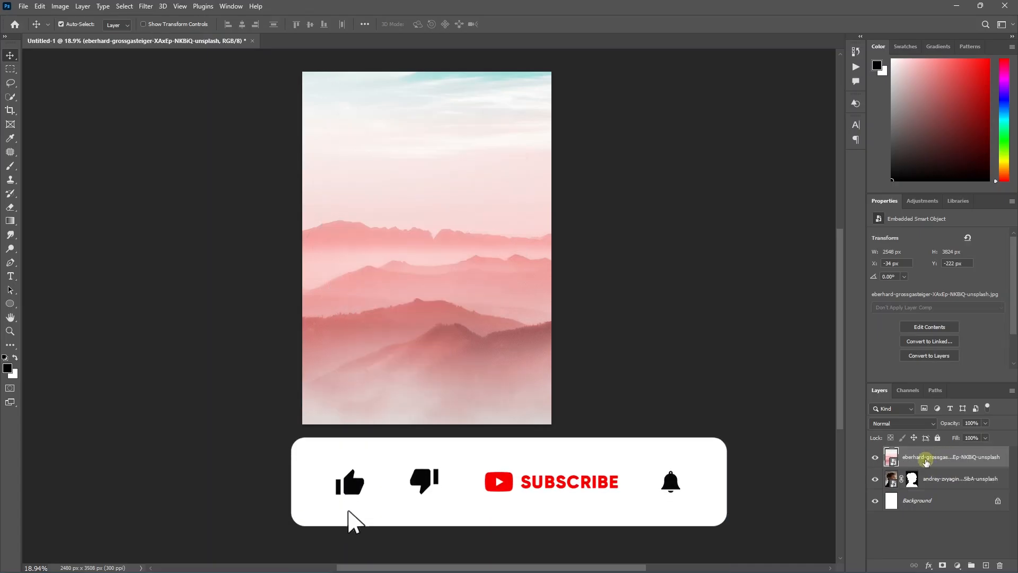
{"action": "right_click", "coordinate": [928, 457]}
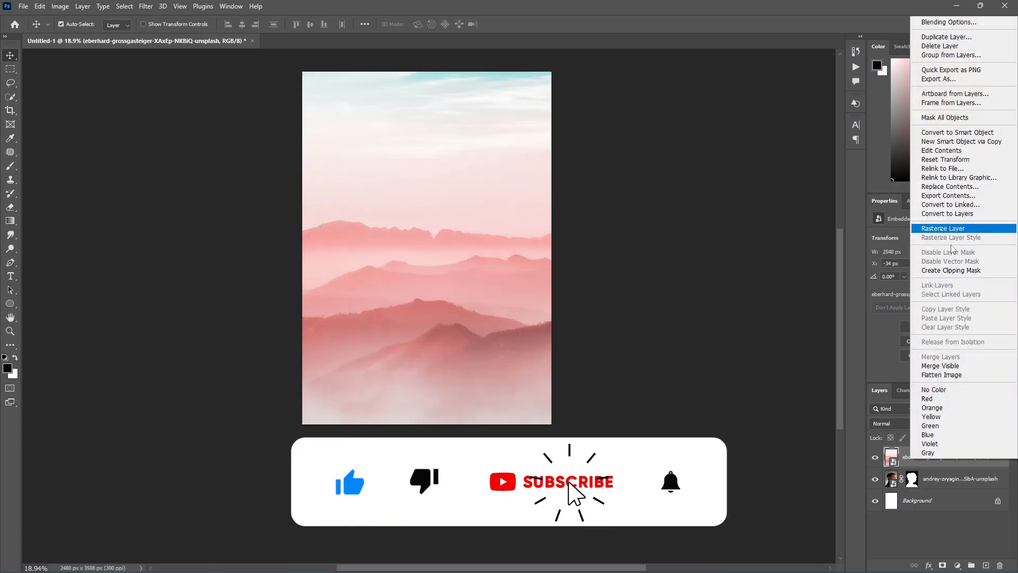
{"action": "left_click", "coordinate": [944, 270]}
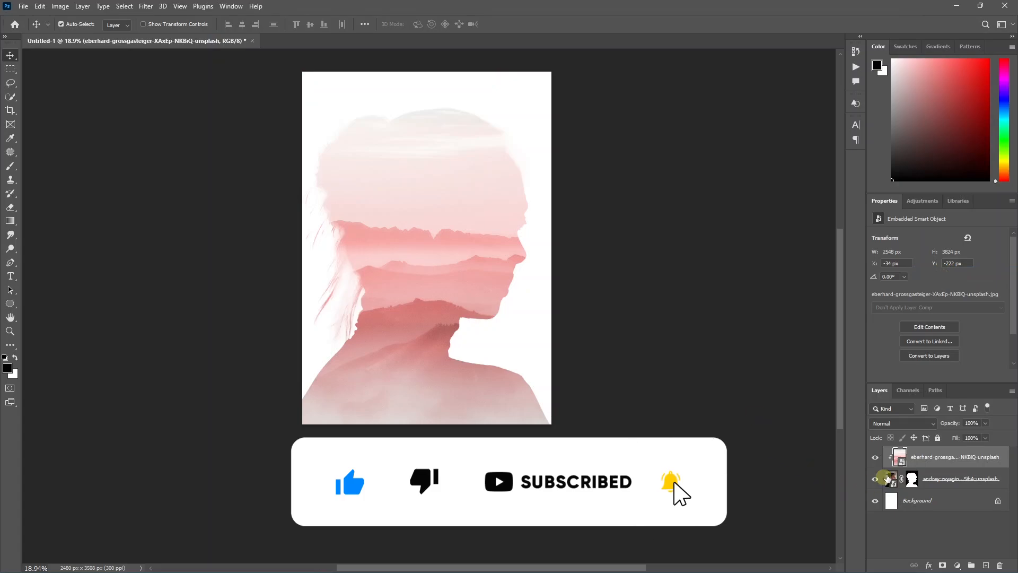
- Fill the Background layer with the black foreground color (000000)
{"action": "left_click", "coordinate": [912, 501]}
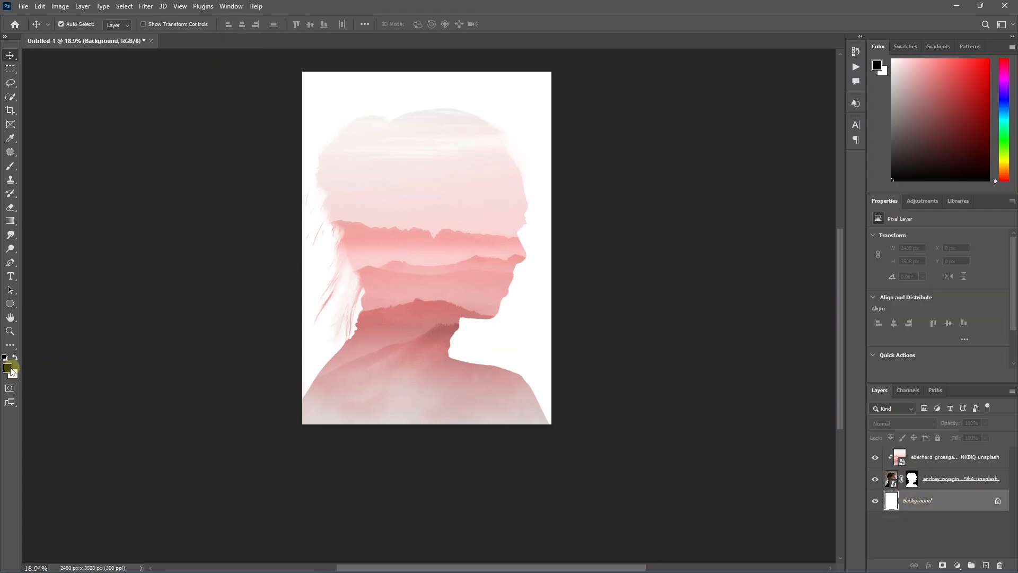
{"action": "left_click", "coordinate": [8, 367]}
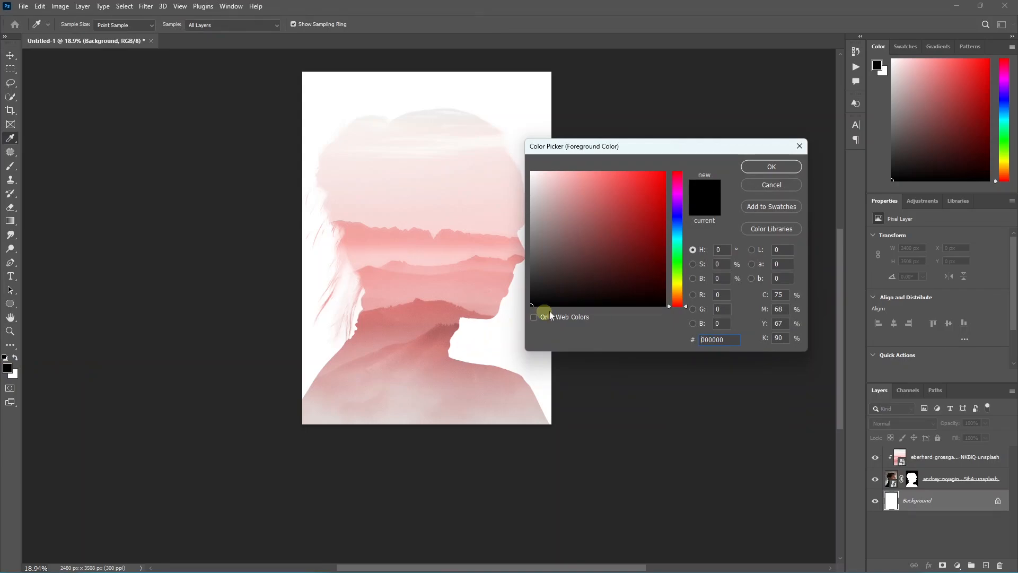
{"action": "left_click", "coordinate": [769, 168]}
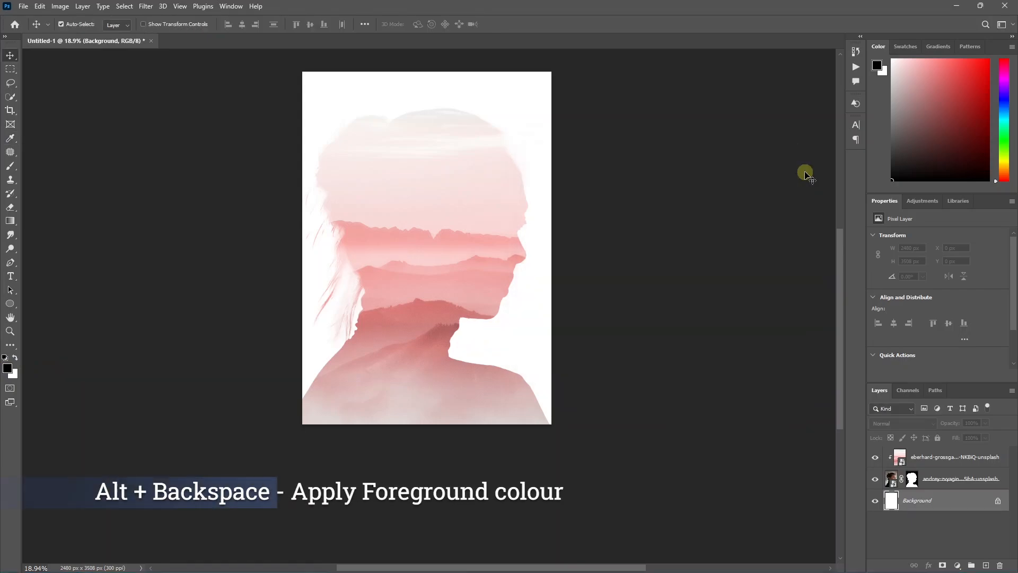
{"action": "key", "text": "alt+BackSpace"}
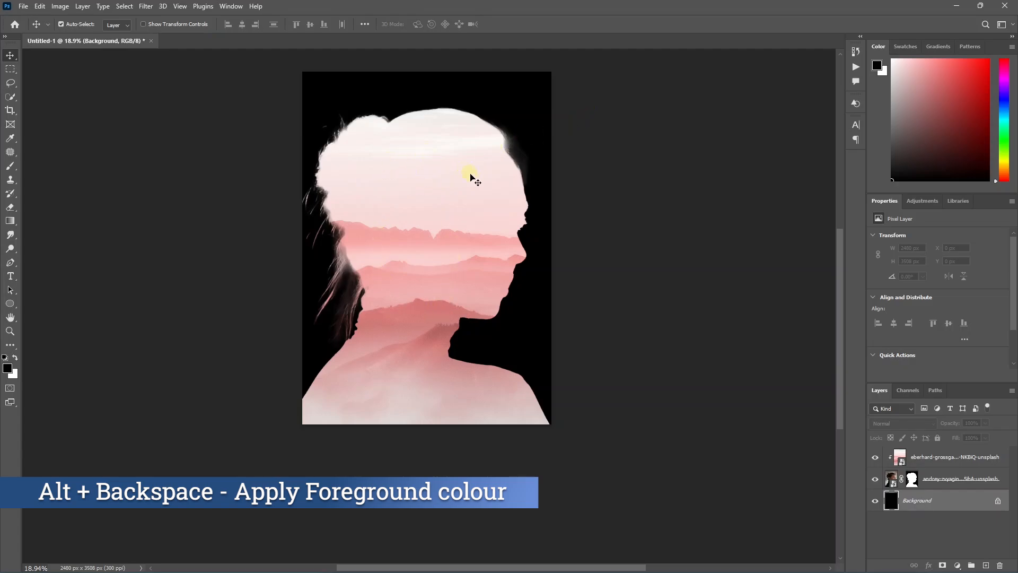
- Target the portrait's layer mask and set up a soft Brush with a size of 200 px and 20% hardness
{"action": "scroll", "coordinate": [517, 264], "scroll_direction": "up", "scroll_amount": 1}
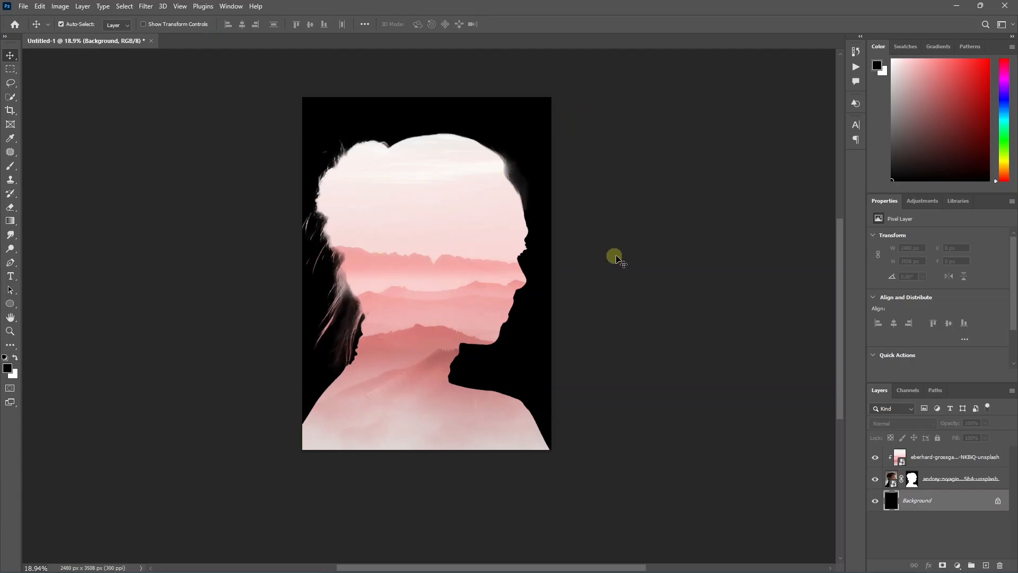
{"action": "left_click", "coordinate": [914, 481]}
{"action": "key", "text": "b"}
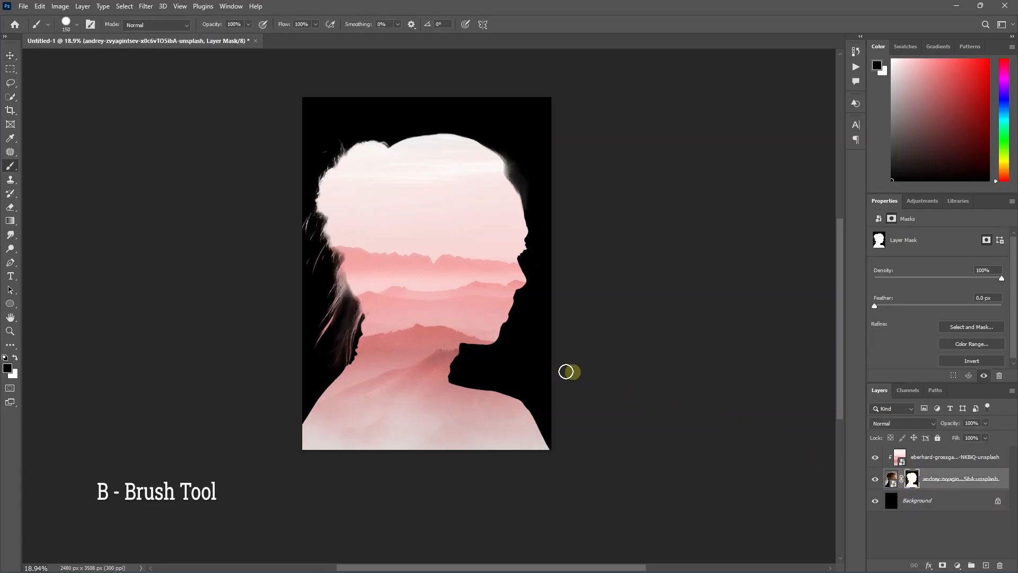
{"action": "left_click", "coordinate": [77, 24]}
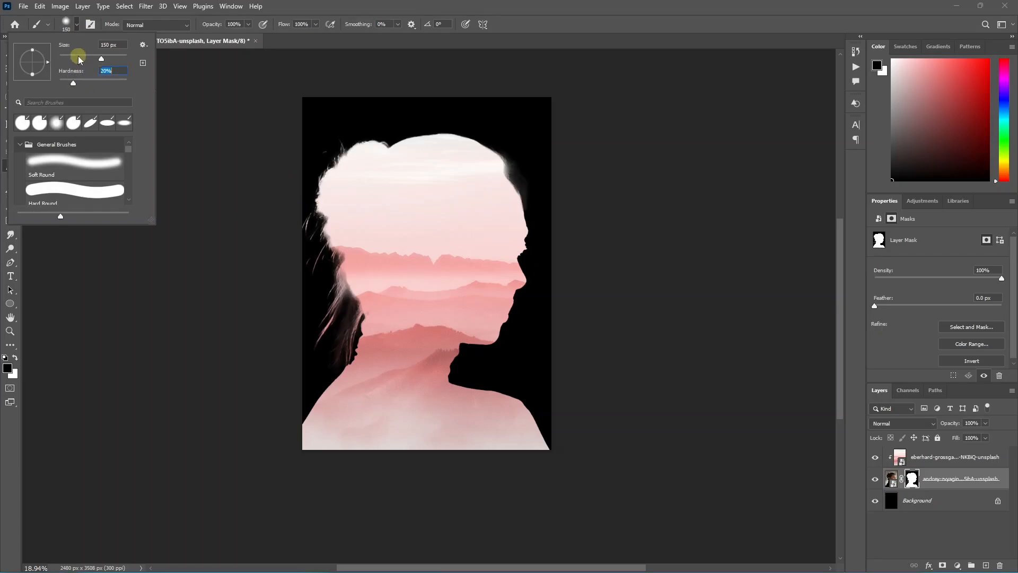
{"action": "left_click", "coordinate": [79, 29]}
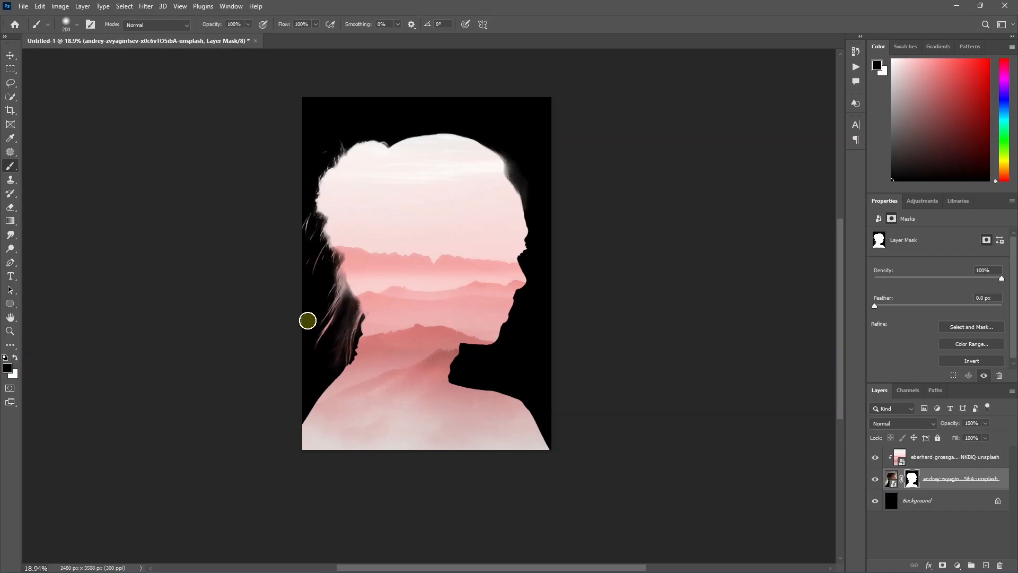
- Paint black on the portrait's mask to remove the stray hair strands behind the neck and the smudge by the forehead
{"action": "scroll", "coordinate": [308, 320], "scroll_direction": "up", "scroll_amount": 3}
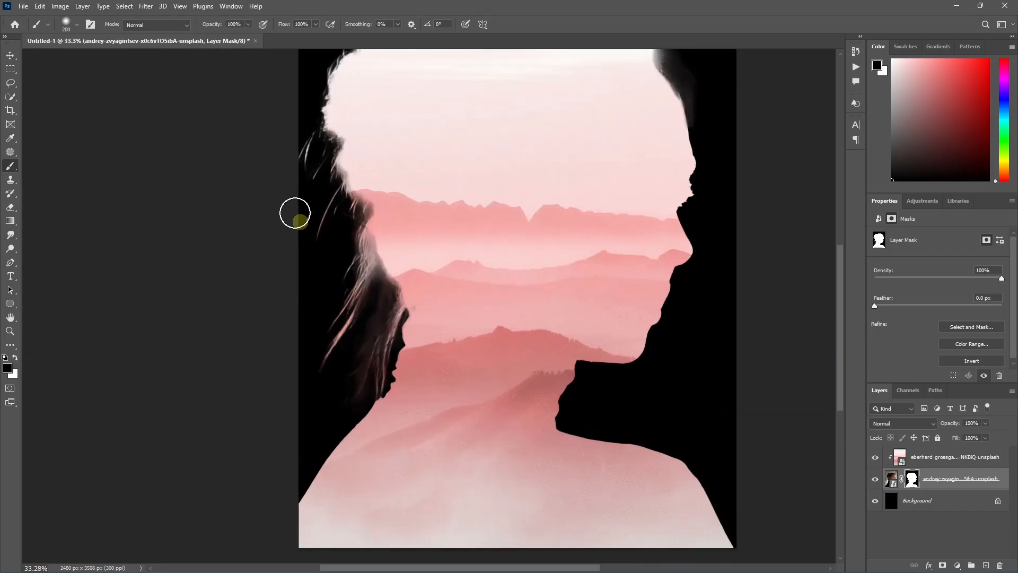
{"action": "mouse_move", "coordinate": [295, 213]}
{"action": "left_mouse_down"}
{"action": "mouse_move", "coordinate": [290, 166]}
{"action": "mouse_move", "coordinate": [313, 218]}
{"action": "mouse_move", "coordinate": [294, 148]}
{"action": "mouse_move", "coordinate": [305, 170]}
{"action": "left_mouse_up"}
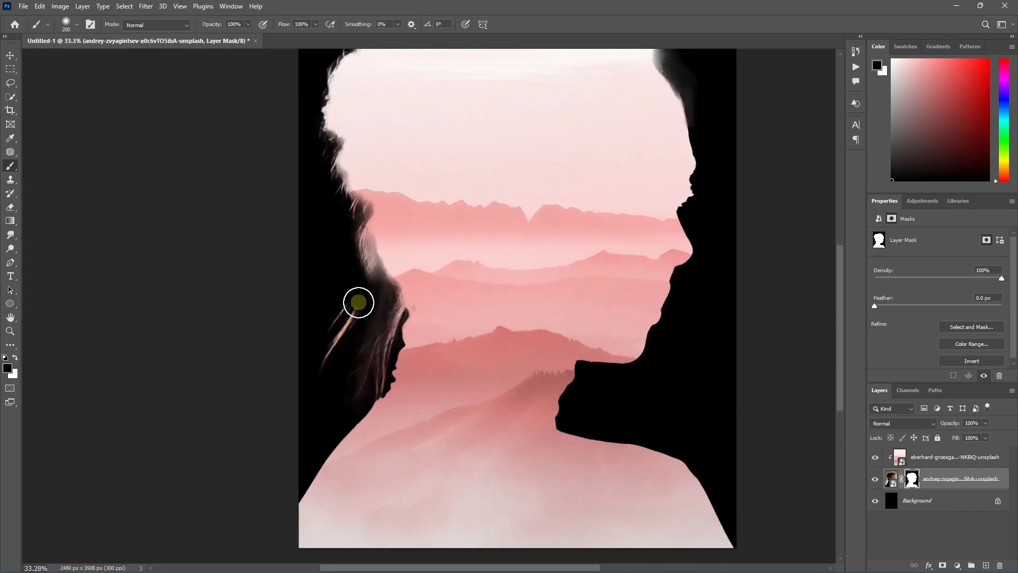
{"action": "mouse_move", "coordinate": [358, 302]}
{"action": "left_mouse_down"}
{"action": "mouse_move", "coordinate": [348, 345]}
{"action": "mouse_move", "coordinate": [336, 321]}
{"action": "mouse_move", "coordinate": [339, 386]}
{"action": "mouse_move", "coordinate": [354, 393]}
{"action": "left_mouse_up"}
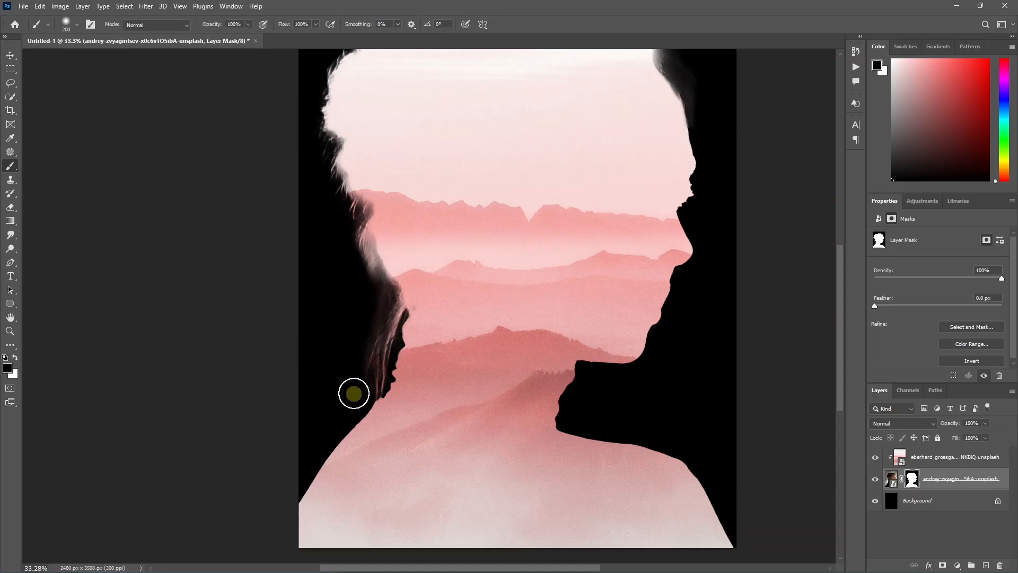
{"action": "scroll", "coordinate": [368, 382], "scroll_direction": "down", "scroll_amount": 1}
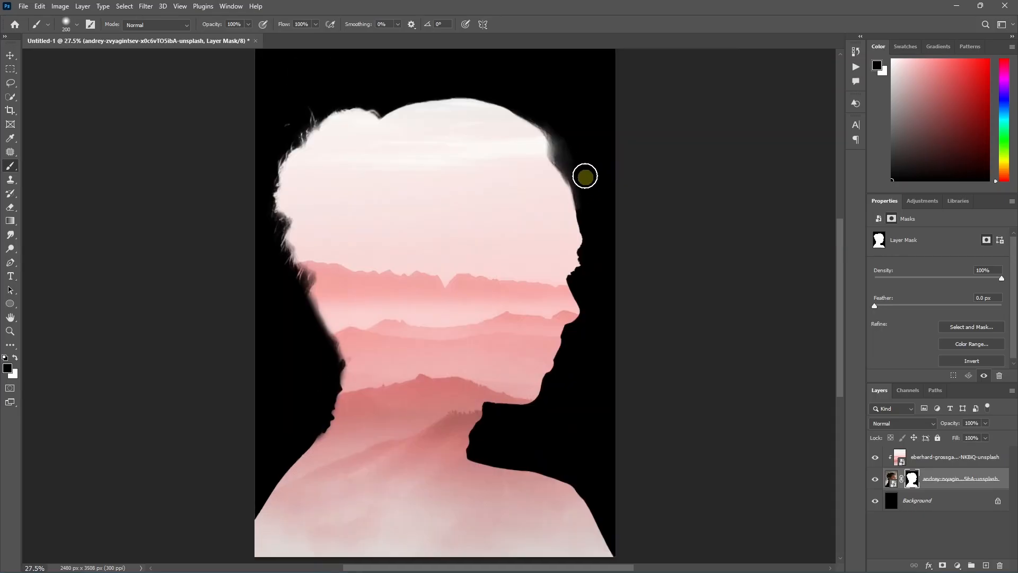
{"action": "mouse_move", "coordinate": [585, 176]}
{"action": "left_mouse_down"}
{"action": "mouse_move", "coordinate": [568, 126]}
{"action": "mouse_move", "coordinate": [591, 212]}
{"action": "mouse_move", "coordinate": [586, 188]}
{"action": "left_mouse_up"}
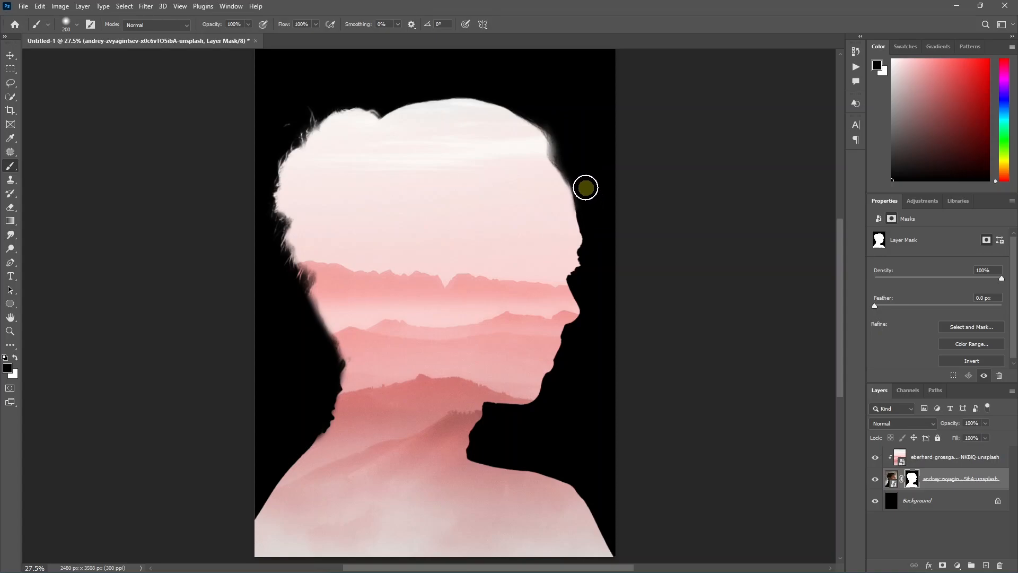
{"action": "left_click_drag", "start_coordinate": [586, 188], "coordinate": [572, 154]}
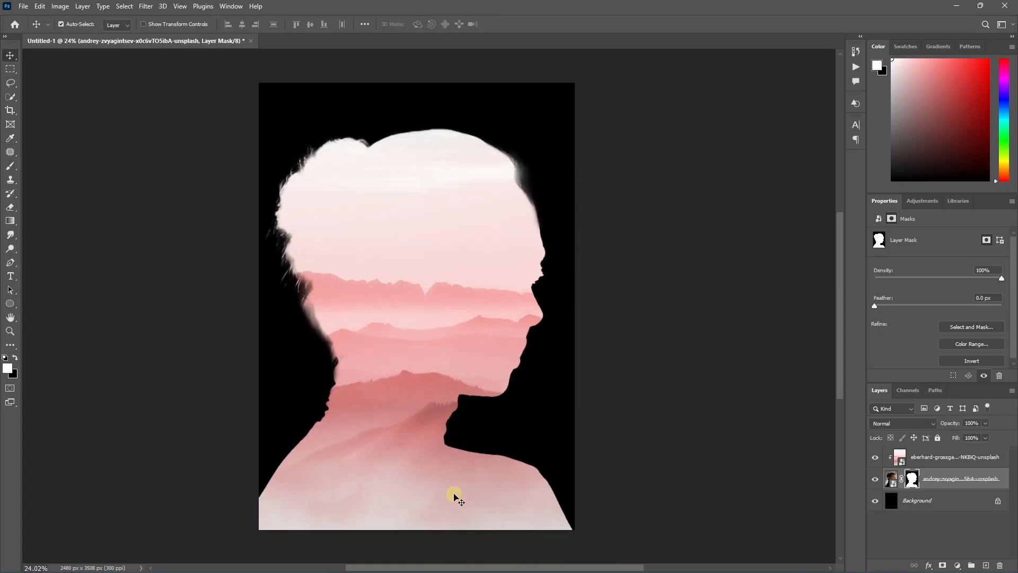
- Add a new blank layer above the clipped mountain layer
{"action": "scroll", "coordinate": [415, 443], "scroll_direction": "down", "scroll_amount": 1}
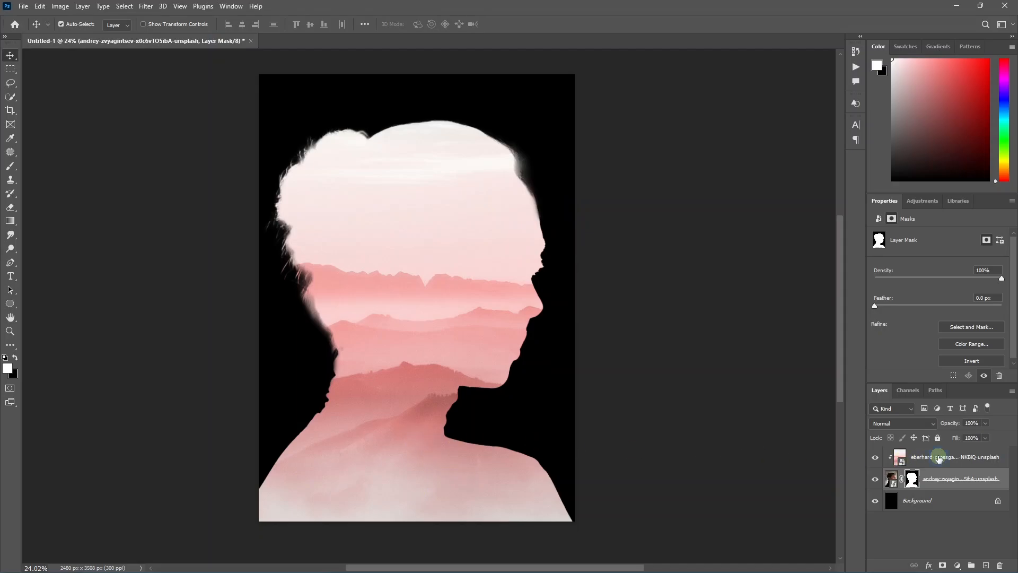
{"action": "left_click", "coordinate": [939, 458]}
{"action": "left_click", "coordinate": [986, 565]}
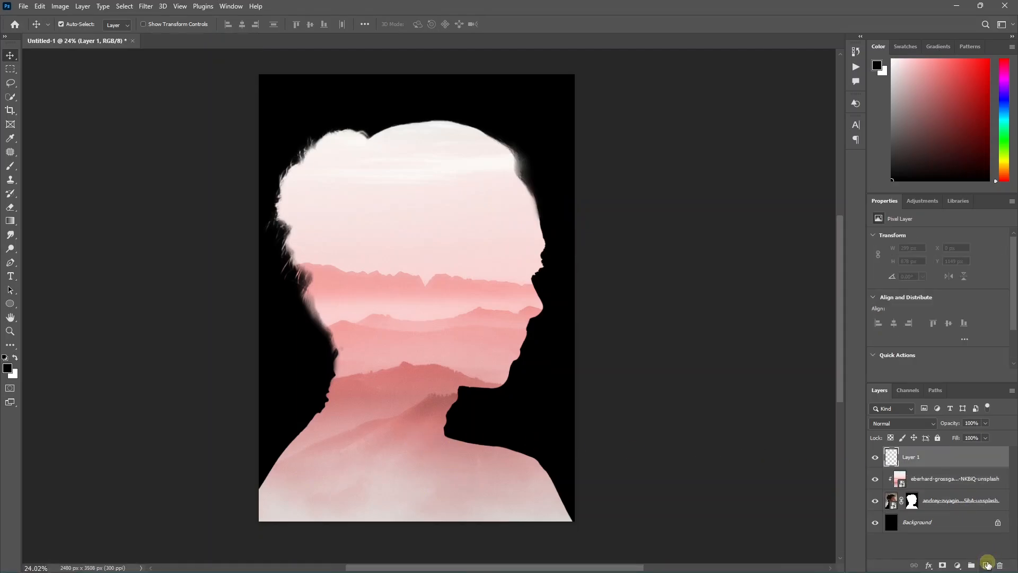
- Draw a closed wavy Pen path across the lower shoulders, looping around beneath the canvas edge
{"action": "key", "text": "p"}
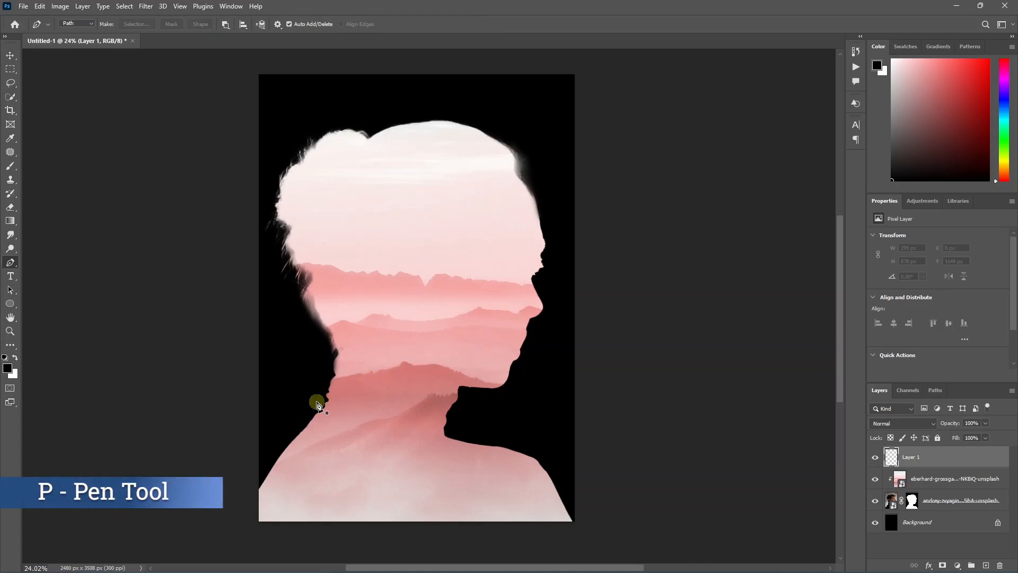
{"action": "left_click", "coordinate": [239, 516]}
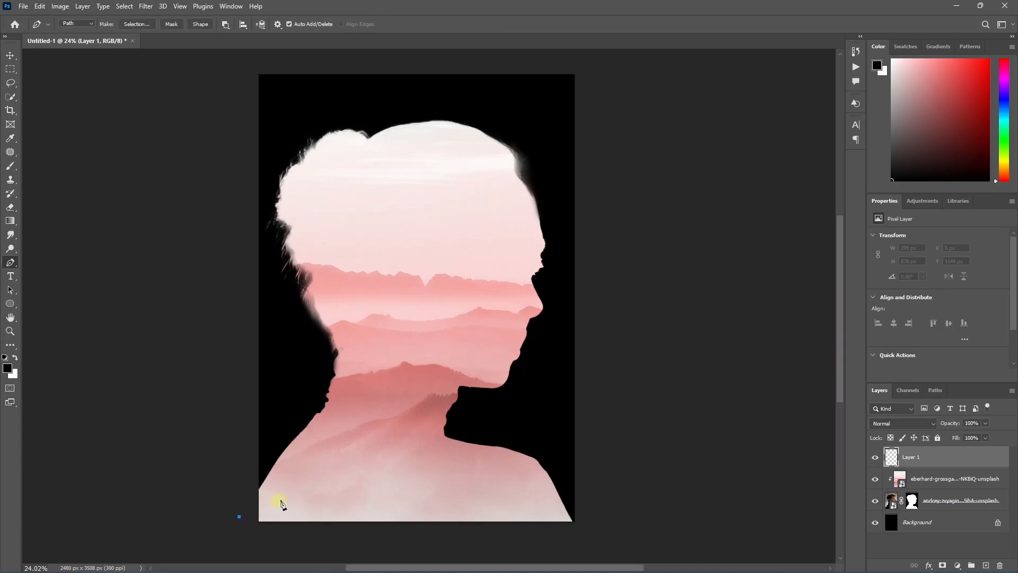
{"action": "left_click_drag", "start_coordinate": [309, 485], "coordinate": [328, 478]}
{"action": "left_click_drag", "start_coordinate": [408, 486], "coordinate": [496, 488]}
{"action": "left_click_drag", "start_coordinate": [513, 489], "coordinate": [538, 551]}
{"action": "left_click_drag", "start_coordinate": [421, 550], "coordinate": [396, 550]}
{"action": "left_click_drag", "start_coordinate": [286, 550], "coordinate": [263, 549]}
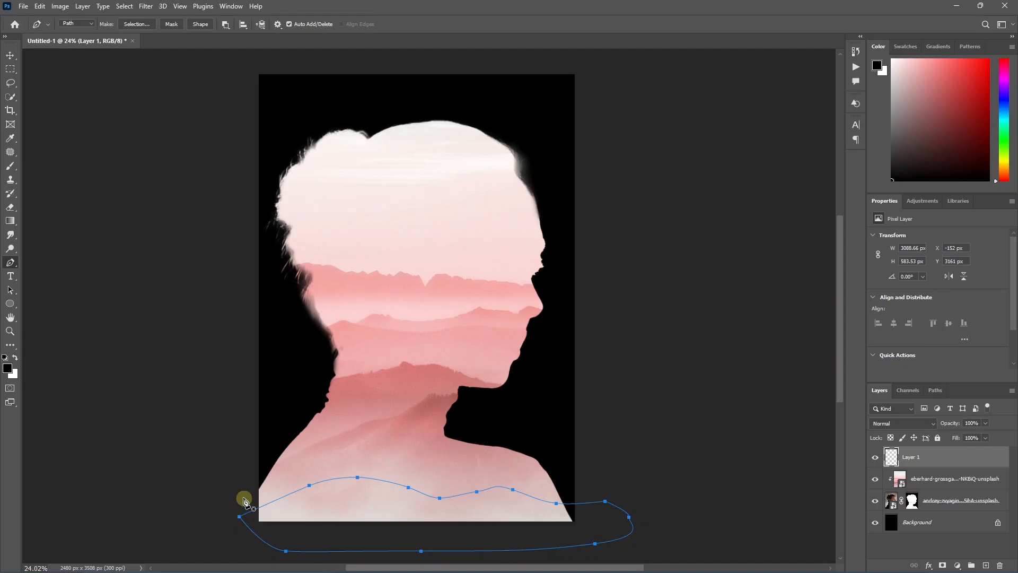
- Raise the first crest of the wavy path with the Direct Selection tool to form a taller peak
{"action": "key", "text": "a"}
{"action": "left_click", "coordinate": [241, 493]}
{"action": "right_click", "coordinate": [11, 290]}
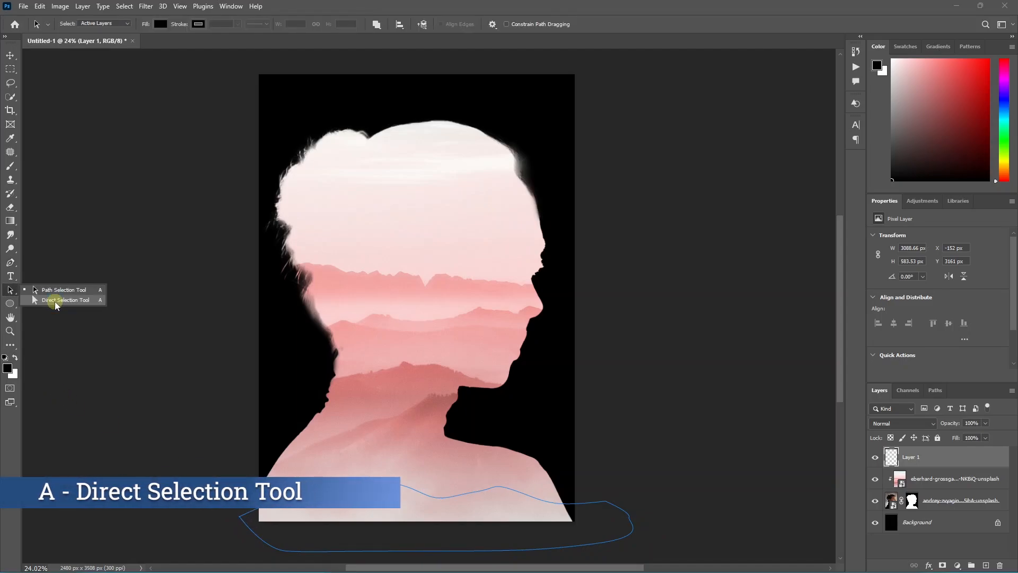
{"action": "left_click", "coordinate": [55, 301]}
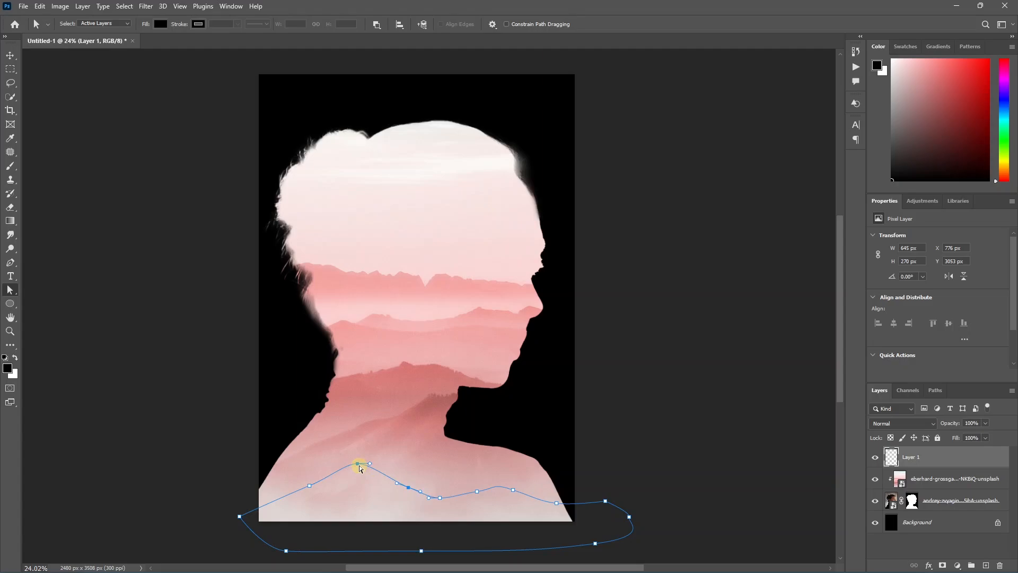
- Convert the path to a selection, fill the area below the wave with black on Layer 1, and deselect
{"action": "left_click", "coordinate": [11, 55]}
{"action": "key", "text": "ctrl+Return"}
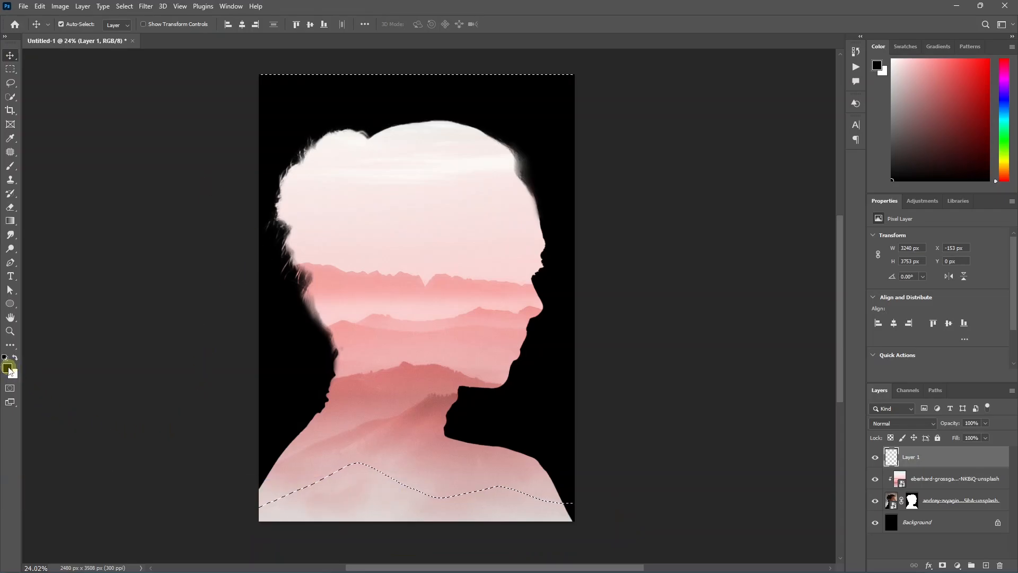
{"action": "key", "text": "alt+BackSpace"}
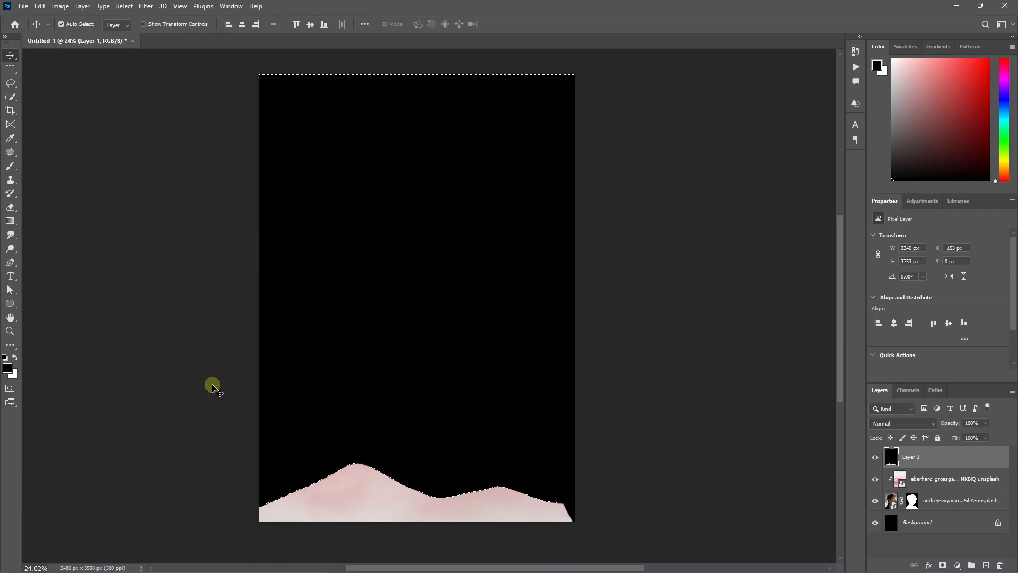
{"action": "key", "text": "Delete"}
{"action": "key", "text": "ctrl+d"}
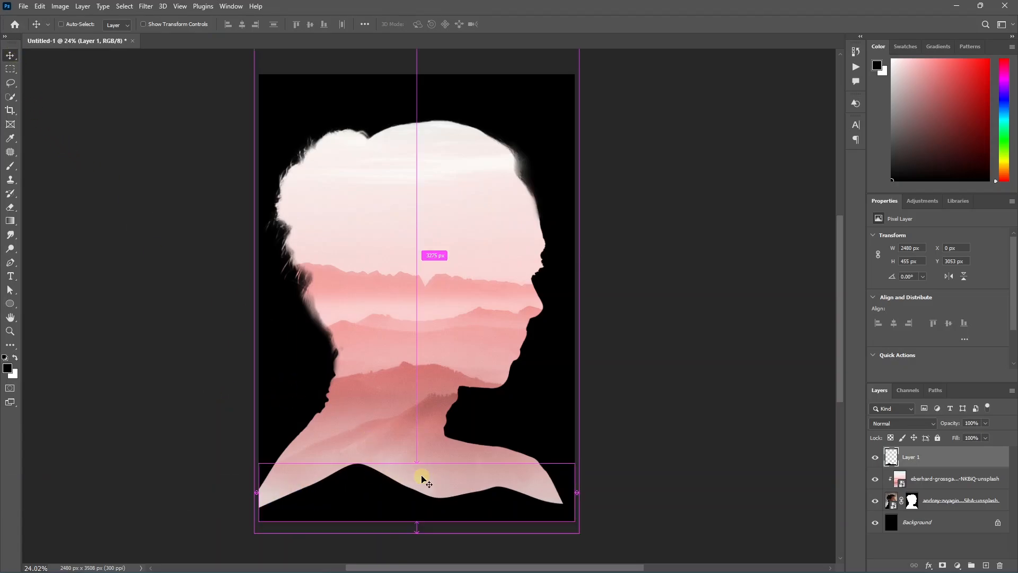
- Stretch the black wave shape horizontally to about 127.5% width, keeping its start at the canvas edge behind the back
{"action": "key", "text": "ctrl+t"}
{"action": "left_click_drag", "start_coordinate": [573, 493], "coordinate": [648, 492]}
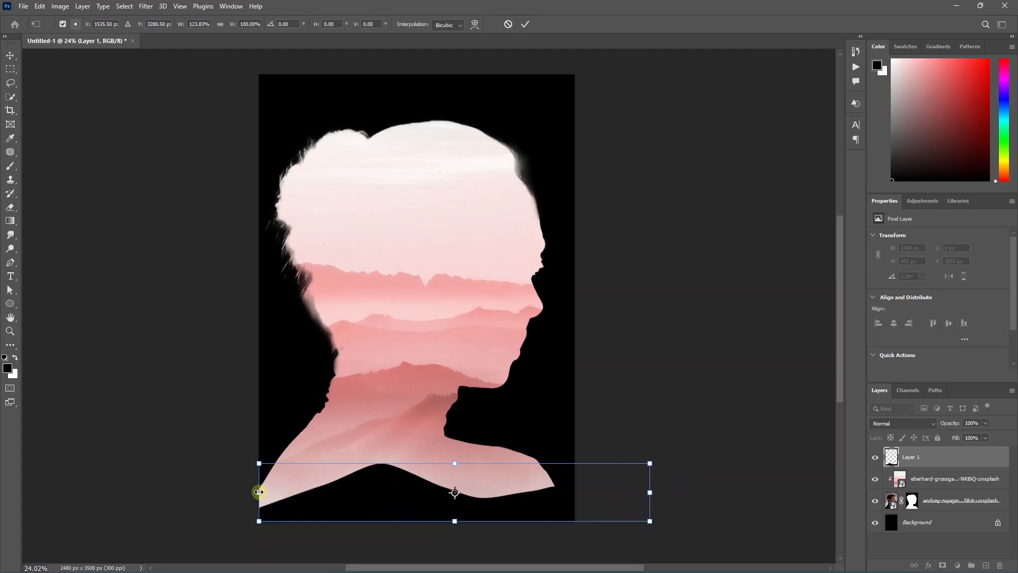
{"action": "left_click_drag", "start_coordinate": [259, 492], "coordinate": [247, 492]}
{"action": "left_click_drag", "start_coordinate": [354, 507], "coordinate": [366, 508]}
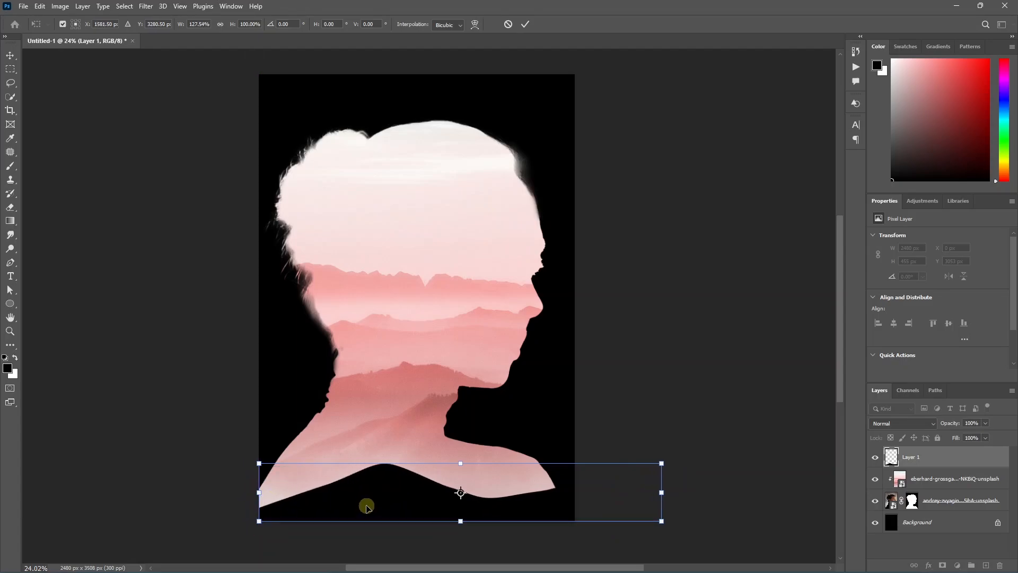
{"action": "key", "text": "Return"}
{"action": "left_click", "coordinate": [679, 435]}
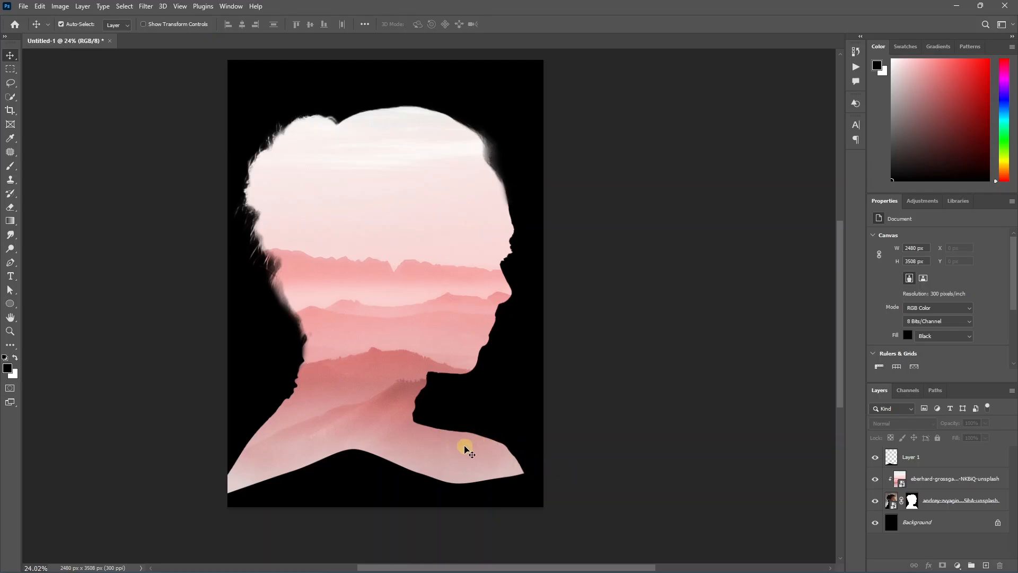
- Paint white on the portrait's mask with a 300 px, 100% hardness Brush to extend the front shoulder to the canvas edge
{"action": "left_click", "coordinate": [913, 500]}
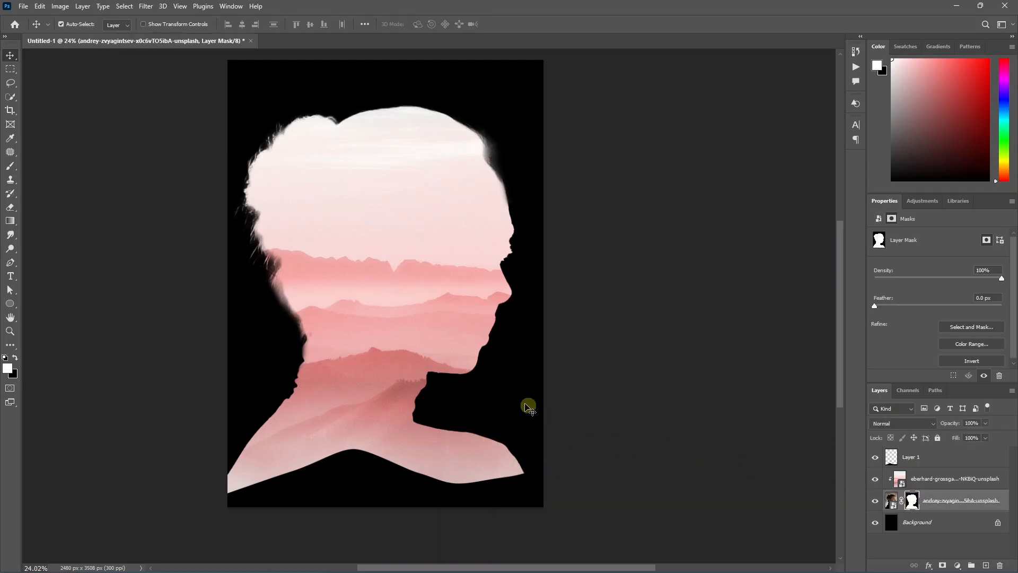
{"action": "key", "text": "b"}
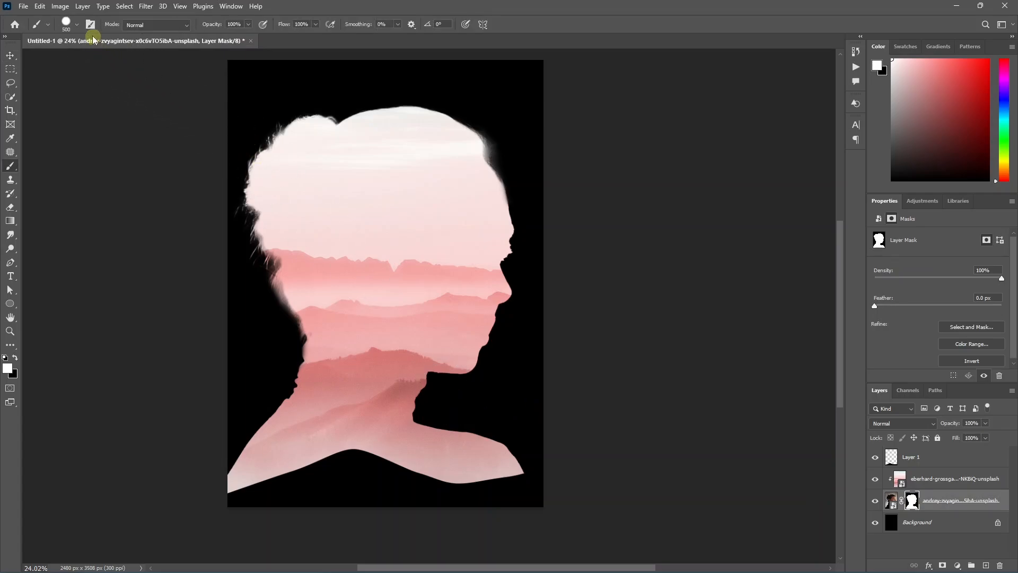
{"action": "left_click", "coordinate": [78, 25]}
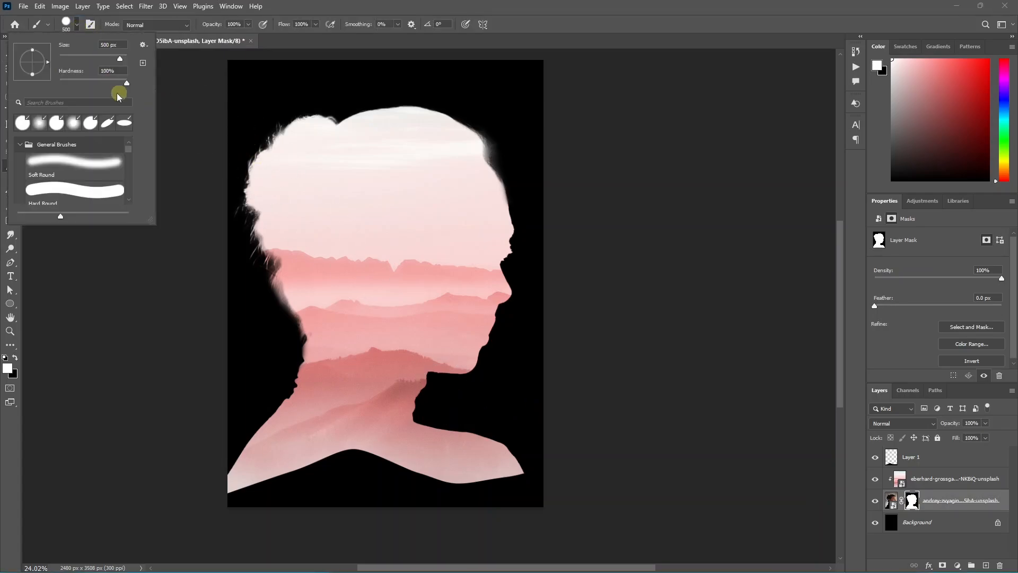
{"action": "left_click", "coordinate": [77, 25]}
{"action": "key", "text": "bracketleft"}
{"action": "key", "text": "bracketleft"}
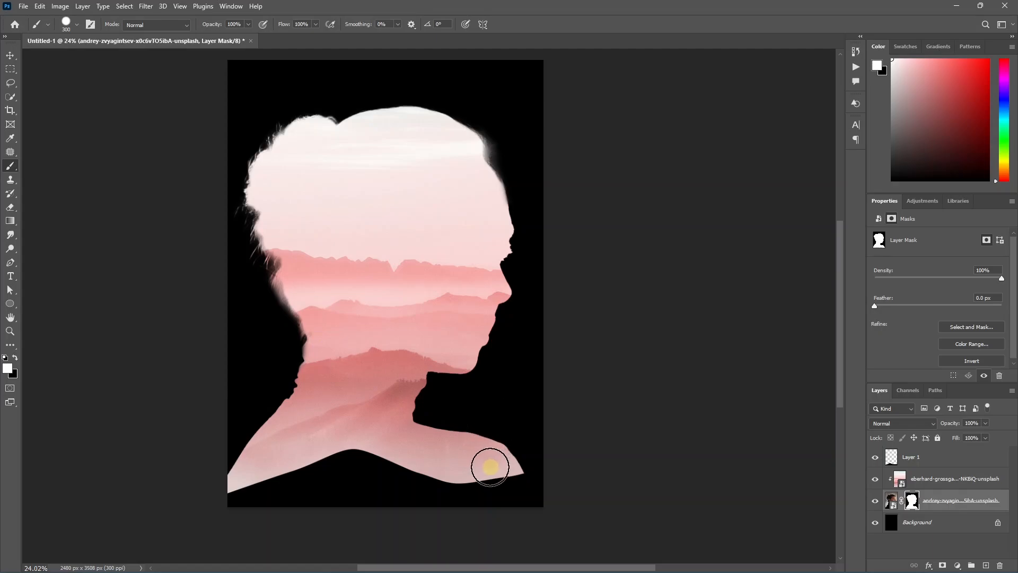
{"action": "left_click_drag", "start_coordinate": [490, 467], "coordinate": [575, 504]}
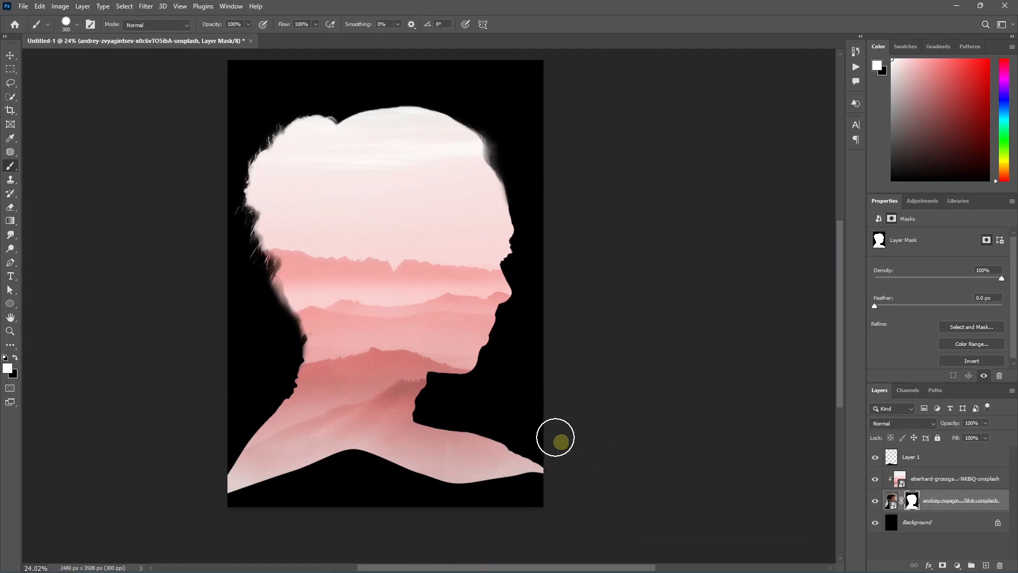
{"action": "left_click", "coordinate": [10, 55]}
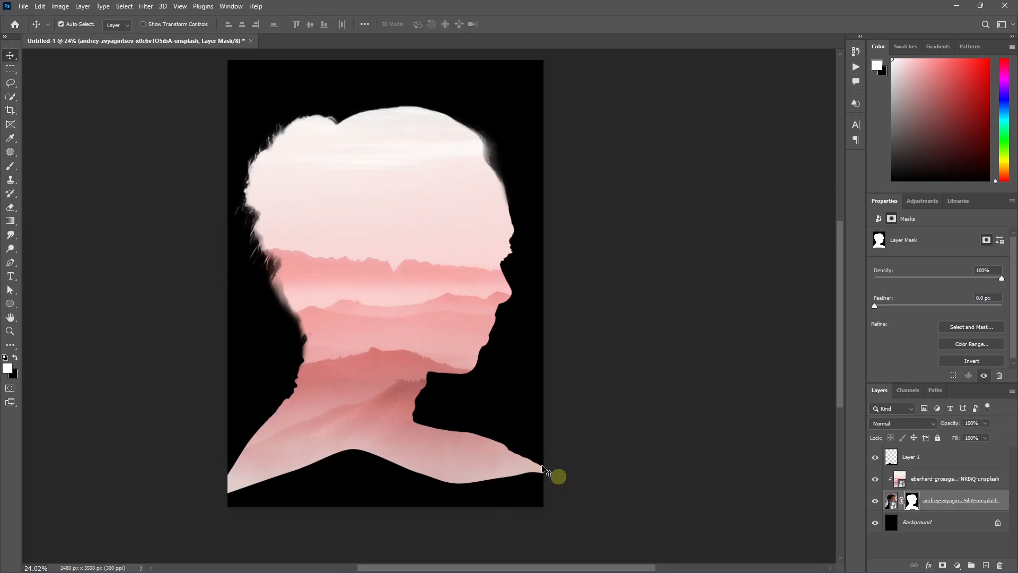
- Place the crows PNG above Layer 1, scaled down, and position the birds inside the head near the forehead
{"action": "left_click", "coordinate": [566, 458]}
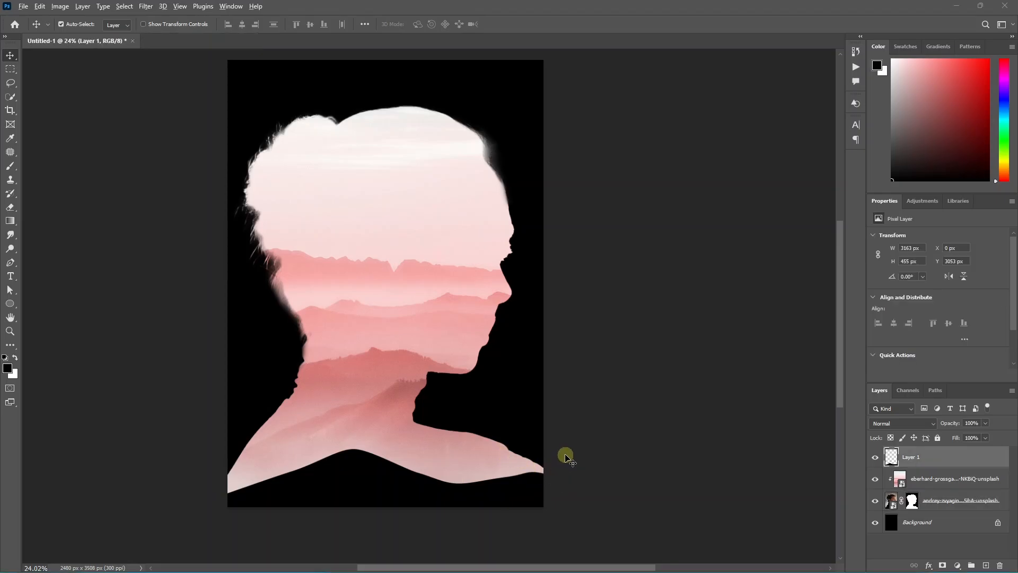
{"action": "key", "text": "alt+Tab"}
{"action": "left_click_drag", "start_coordinate": [772, 353], "coordinate": [397, 211]}
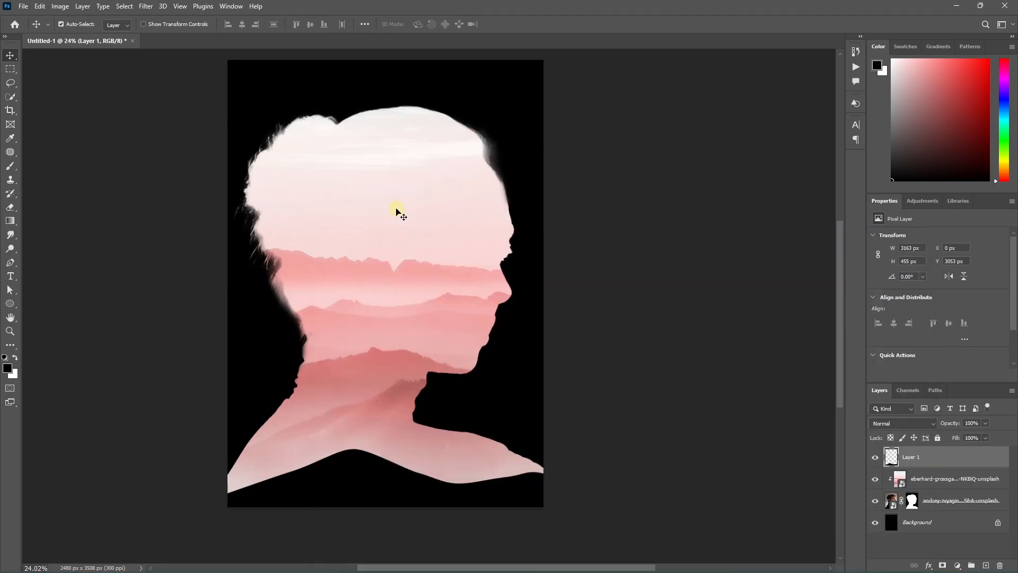
{"action": "left_click_drag", "start_coordinate": [397, 448], "coordinate": [361, 244]}
{"action": "key", "text": "Return"}
{"action": "left_click_drag", "start_coordinate": [386, 206], "coordinate": [437, 206]}
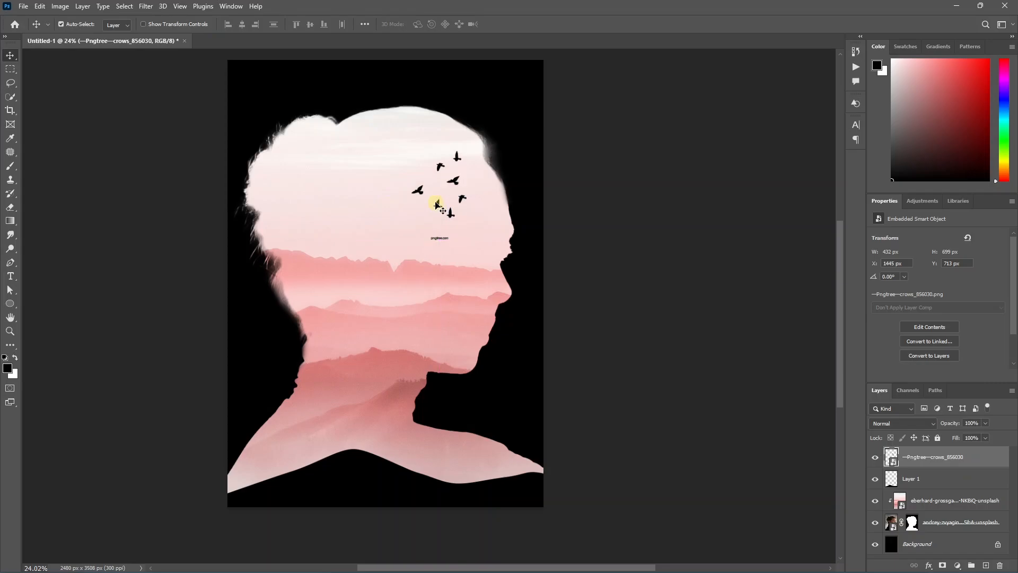
- Add a mask to the crows layer, hide the pngtree.com watermark with a black-filled rectangular selection, and nudge the birds down
{"action": "left_click", "coordinate": [944, 565]}
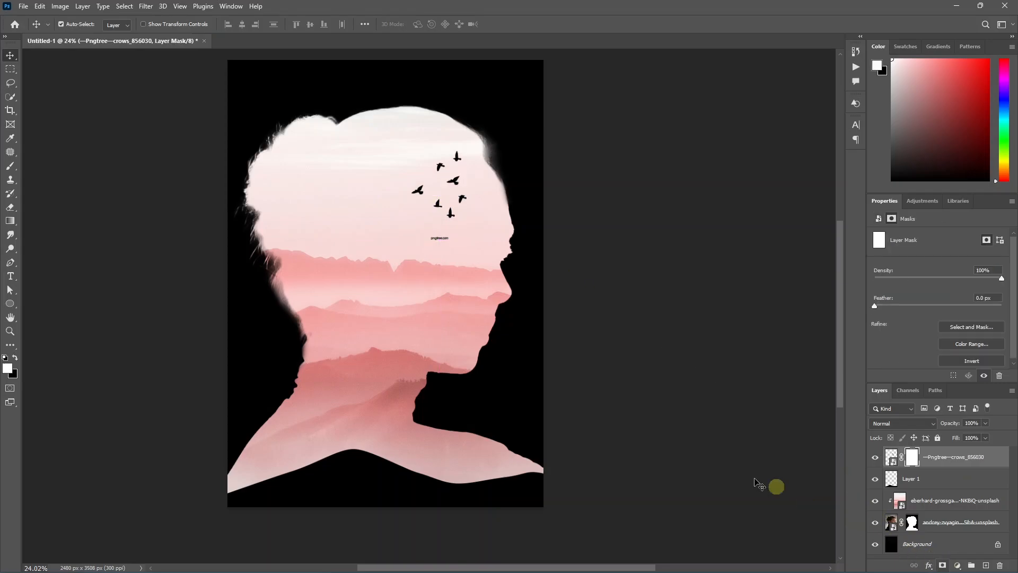
{"action": "key", "text": "m"}
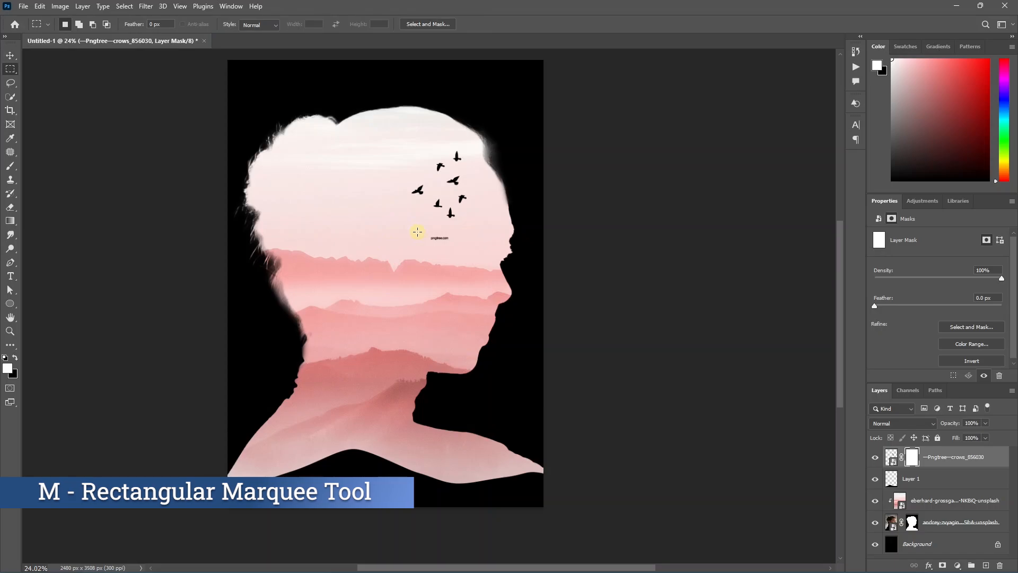
{"action": "left_click_drag", "start_coordinate": [417, 232], "coordinate": [458, 245]}
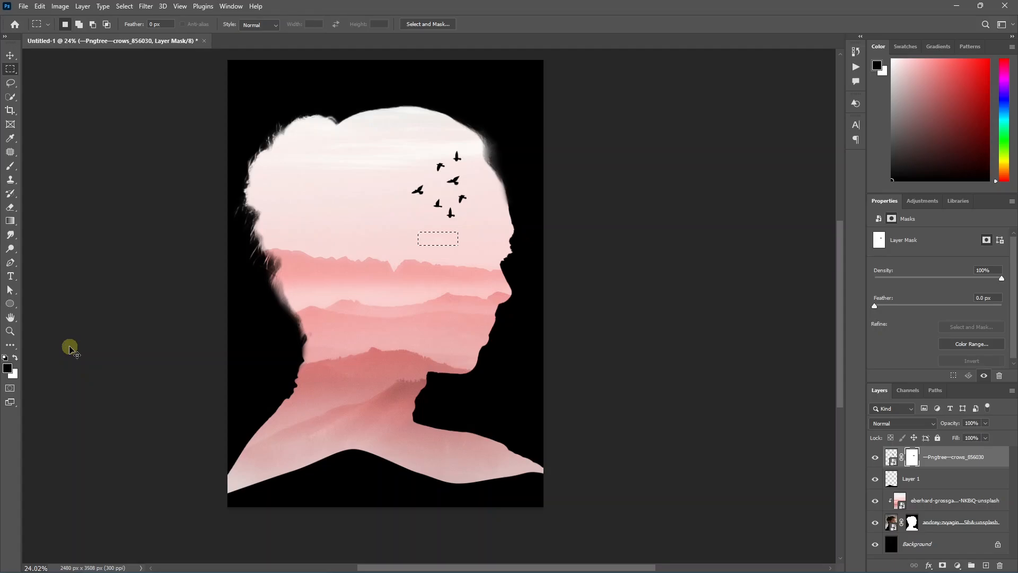
{"action": "key", "text": "v"}
{"action": "left_click_drag", "start_coordinate": [407, 179], "coordinate": [407, 185]}
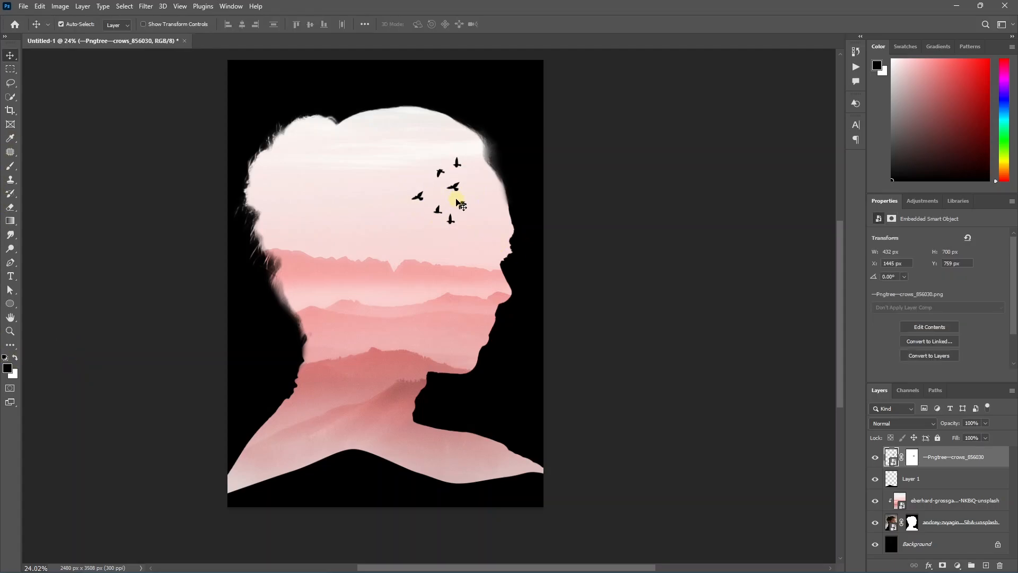
- Duplicate the crows layer, flip the copy horizontally, and move it to the back of the head
{"action": "key", "text": "ctrl+j"}
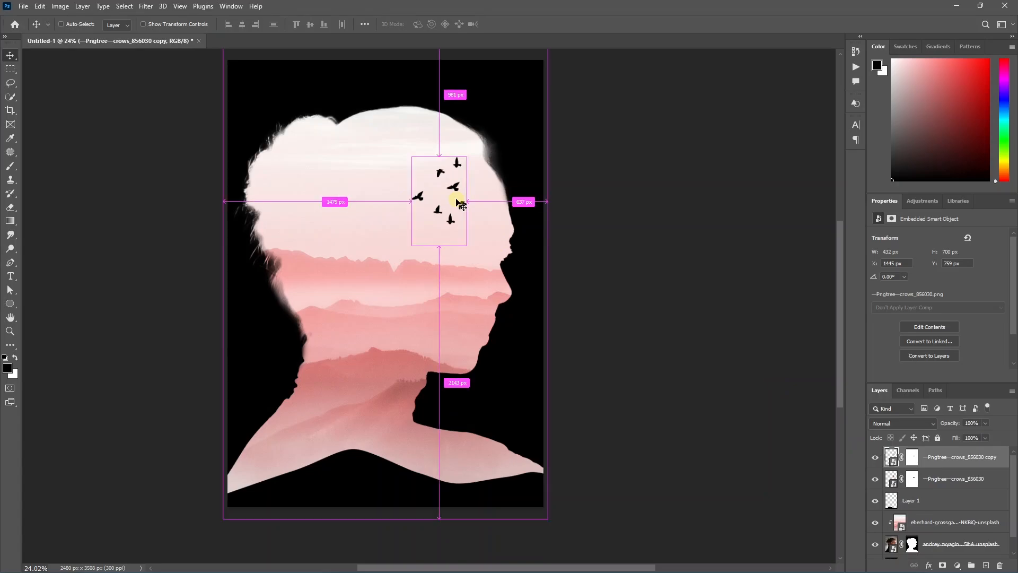
{"action": "key", "text": "ctrl+t"}
{"action": "right_click", "coordinate": [434, 212]}
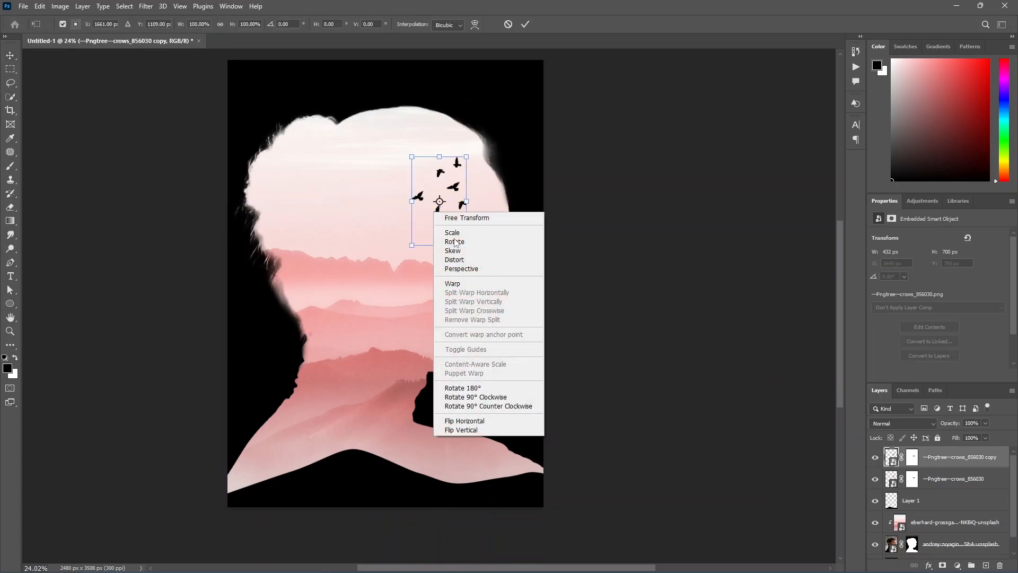
{"action": "left_click", "coordinate": [473, 418]}
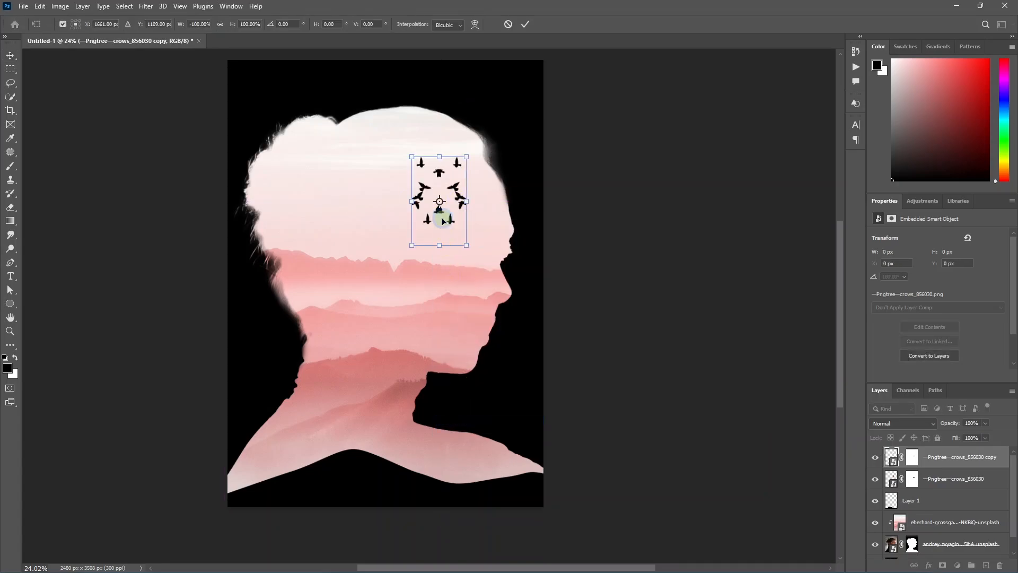
{"action": "left_click_drag", "start_coordinate": [443, 221], "coordinate": [282, 263]}
{"action": "key", "text": "Return"}
- Enlarge the duplicated crows to about 167% and reposition them inside the back of the head
{"action": "key", "text": "ctrl+t"}
{"action": "scroll", "coordinate": [327, 175], "scroll_direction": "down", "scroll_amount": 2}
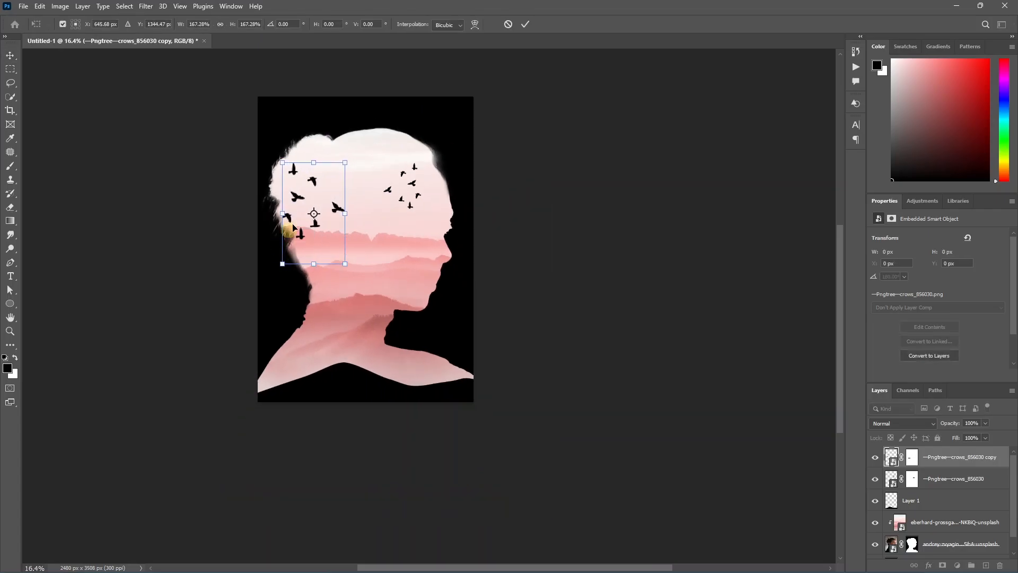
{"action": "left_click_drag", "start_coordinate": [293, 227], "coordinate": [325, 181]}
{"action": "scroll", "coordinate": [301, 212], "scroll_direction": "up", "scroll_amount": 3}
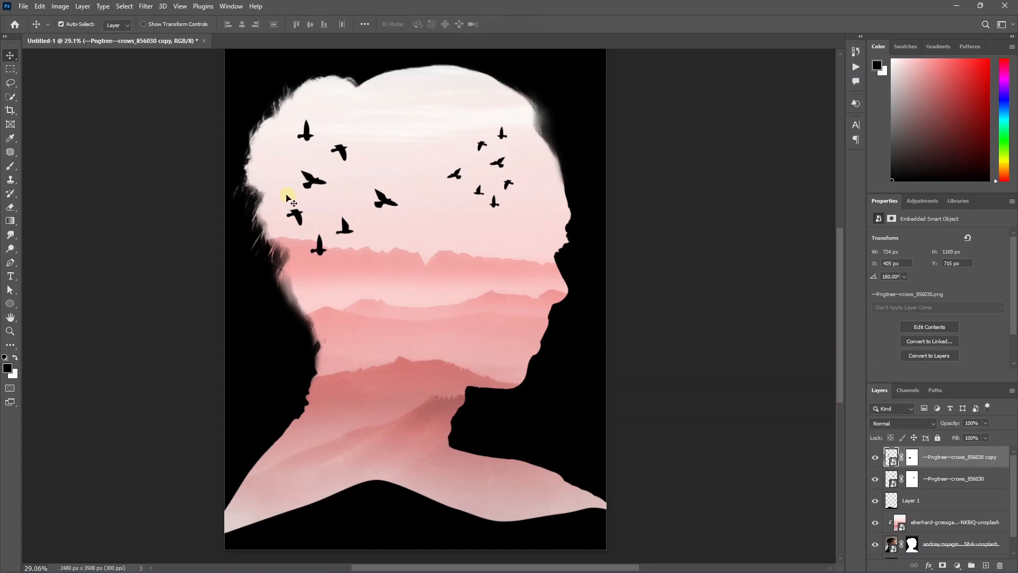
- Paint black on the duplicated crows' mask to hide all but the two birds closest to the back of the head
{"action": "left_click", "coordinate": [912, 457]}
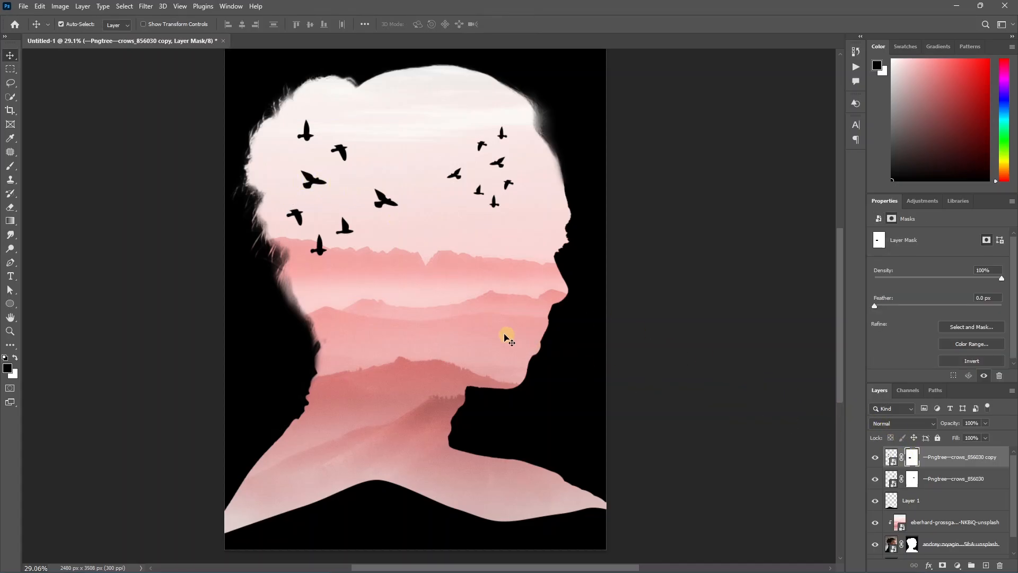
{"action": "key", "text": "b"}
{"action": "scroll", "coordinate": [322, 223], "scroll_direction": "up", "scroll_amount": 3}
{"action": "scroll", "coordinate": [322, 224], "scroll_direction": "up", "scroll_amount": 2}
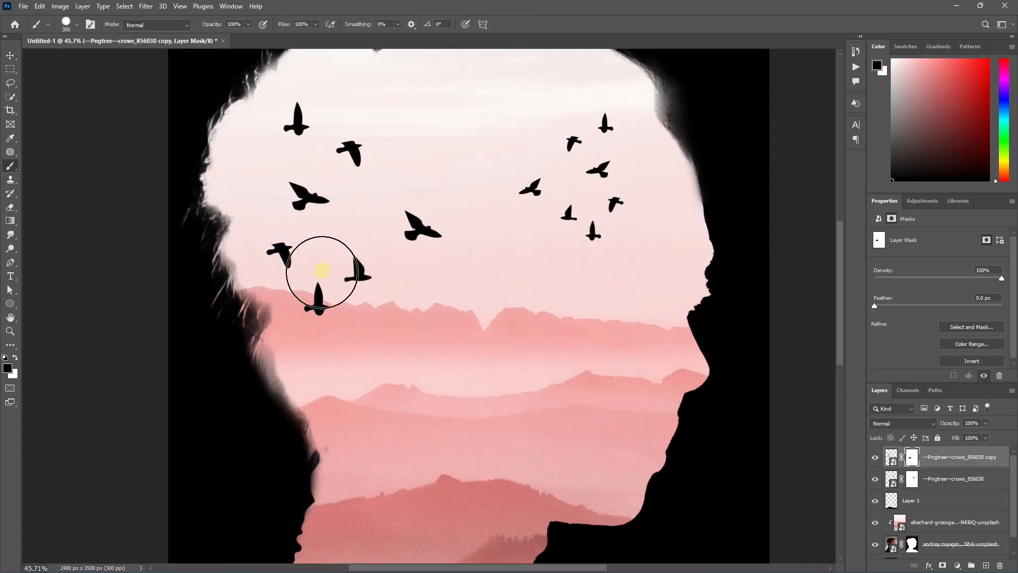
{"action": "scroll", "coordinate": [323, 276], "scroll_direction": "down", "scroll_amount": 1}
{"action": "scroll", "coordinate": [322, 276], "scroll_direction": "up", "scroll_amount": 2}
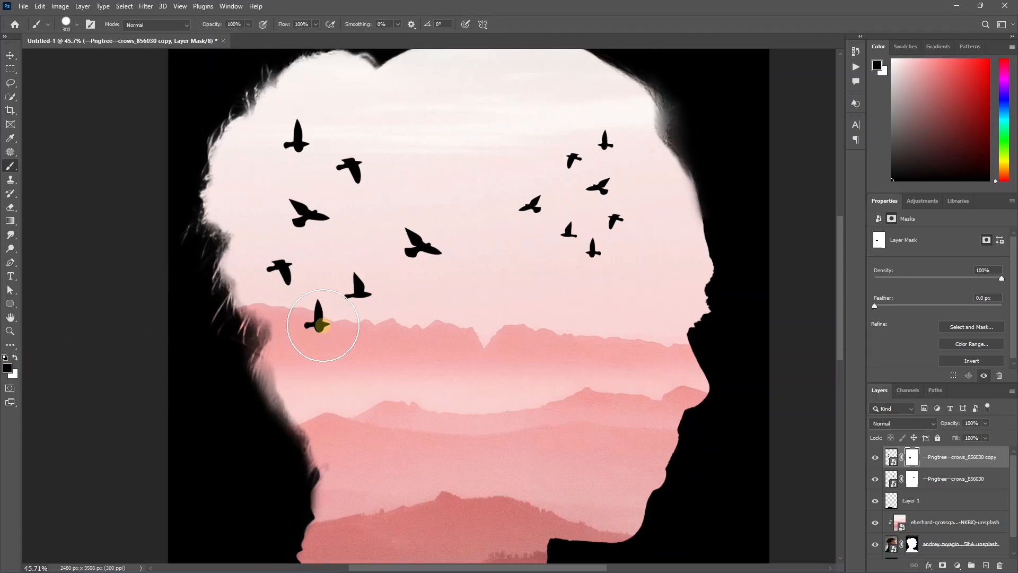
{"action": "mouse_move", "coordinate": [318, 318]}
{"action": "left_mouse_down"}
{"action": "mouse_move", "coordinate": [311, 345]}
{"action": "mouse_move", "coordinate": [357, 295]}
{"action": "mouse_move", "coordinate": [417, 273]}
{"action": "left_mouse_up"}
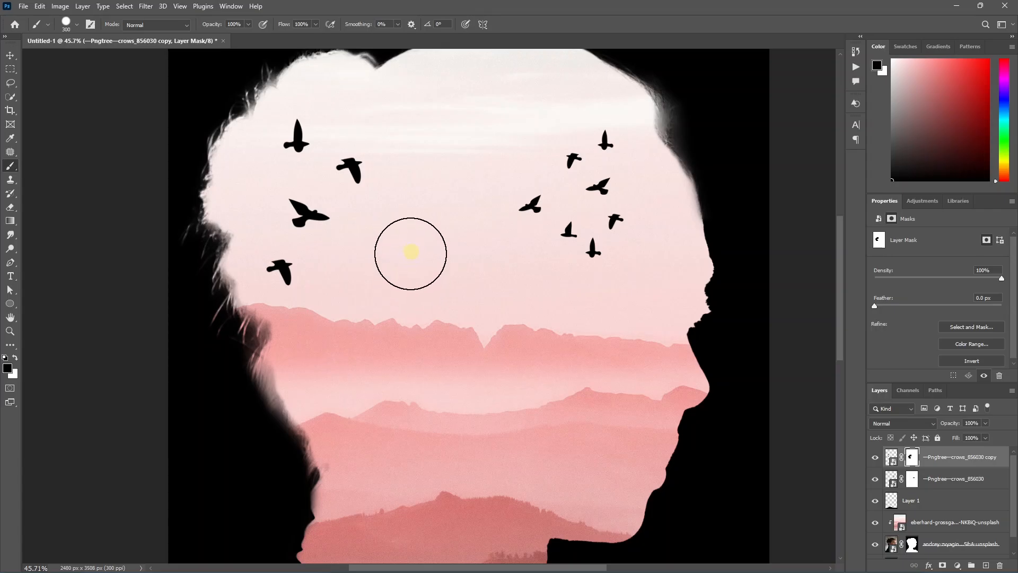
{"action": "key", "text": "ctrl+z"}
{"action": "mouse_move", "coordinate": [390, 212]}
{"action": "left_mouse_down"}
{"action": "mouse_move", "coordinate": [382, 171]}
{"action": "mouse_move", "coordinate": [307, 131]}
{"action": "left_mouse_up"}
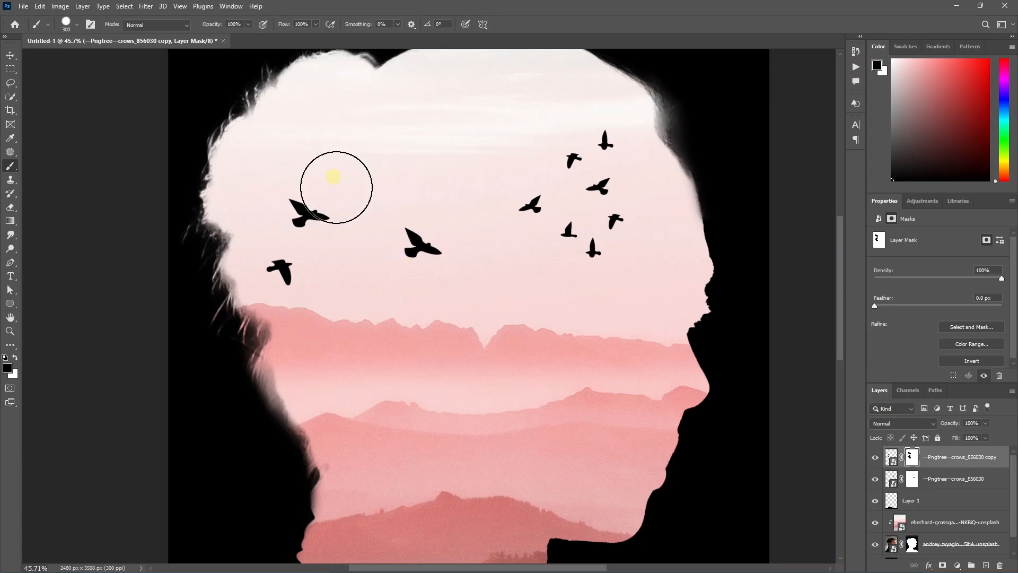
{"action": "left_click", "coordinate": [412, 240]}
{"action": "left_click", "coordinate": [11, 55]}
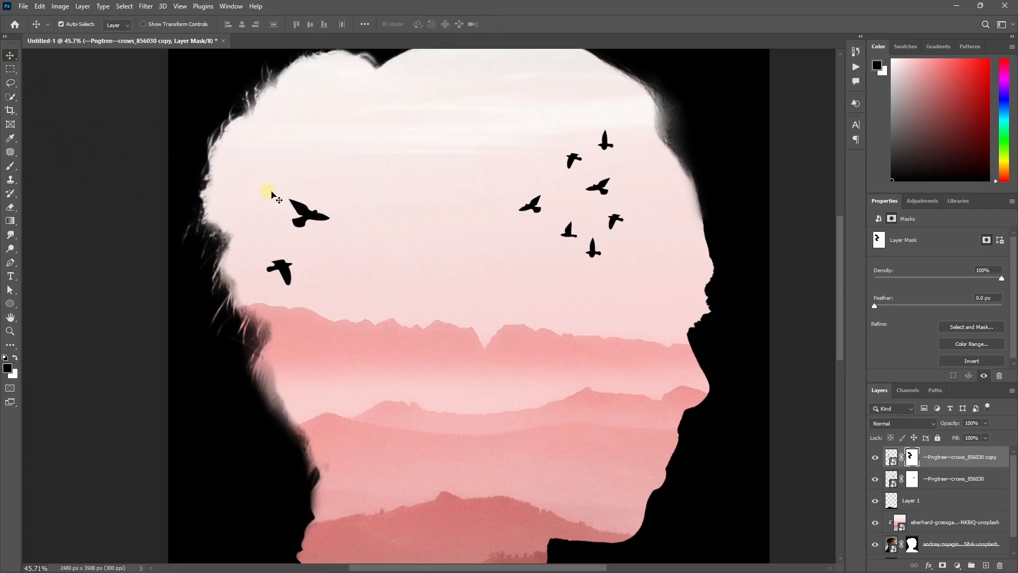
- Enlarge the duplicated crows to about 111% and shift them slightly inward from the back of the head
{"action": "key", "text": "ctrl+t"}
{"action": "left_click_drag", "start_coordinate": [313, 216], "coordinate": [340, 211]}
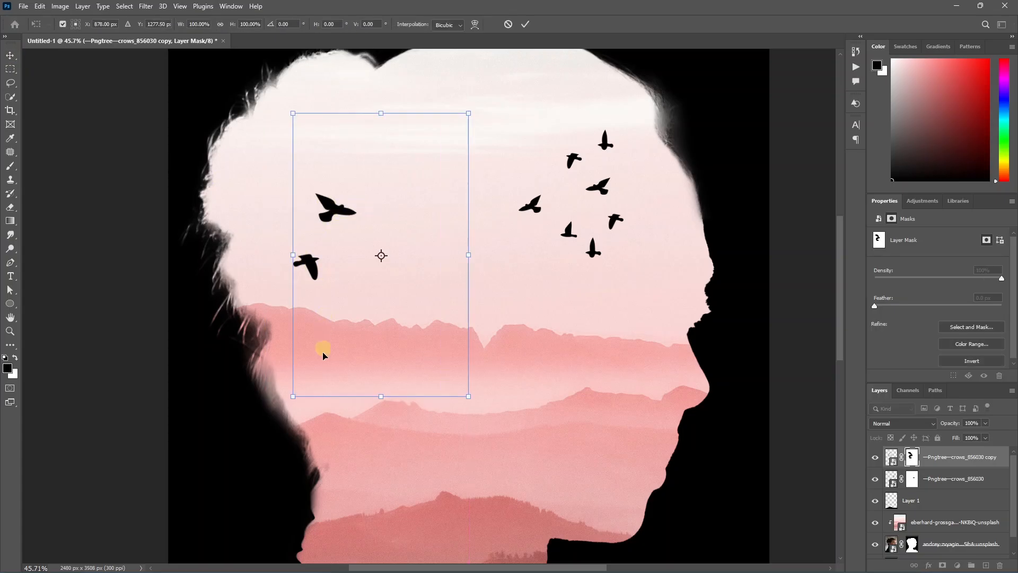
{"action": "left_click_drag", "start_coordinate": [288, 397], "coordinate": [262, 422]}
{"action": "left_click_drag", "start_coordinate": [288, 279], "coordinate": [296, 266]}
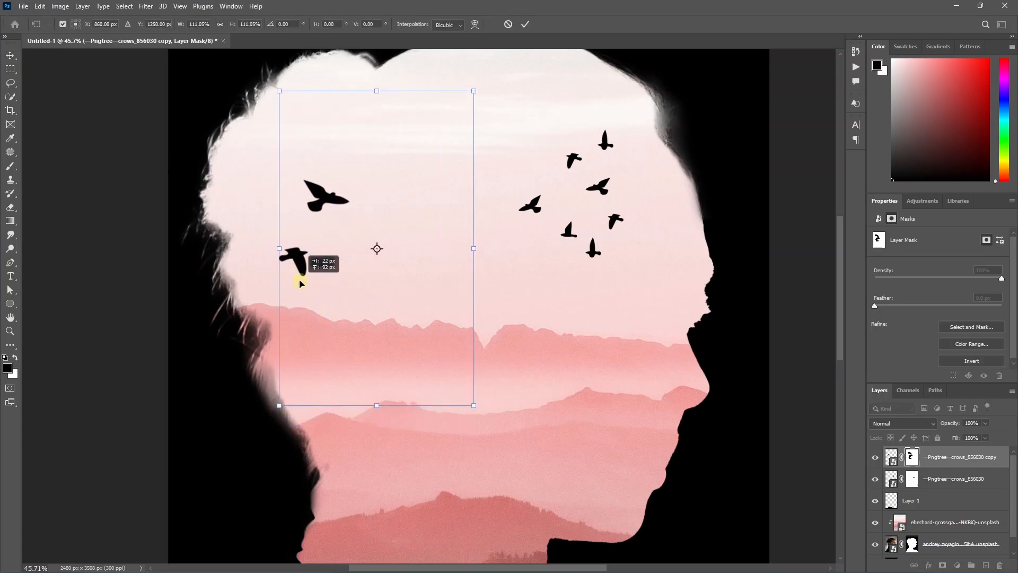
{"action": "key", "text": "Return"}
{"action": "scroll", "coordinate": [556, 241], "scroll_direction": "down", "scroll_amount": 3}
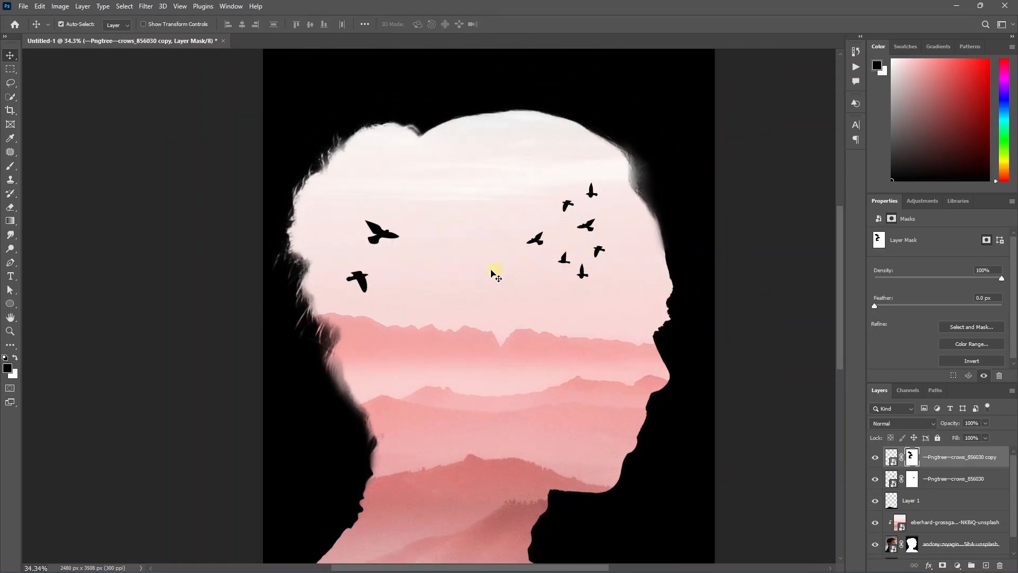
{"action": "scroll", "coordinate": [406, 261], "scroll_direction": "down", "scroll_amount": 2}
{"action": "scroll", "coordinate": [438, 258], "scroll_direction": "up", "scroll_amount": 2}
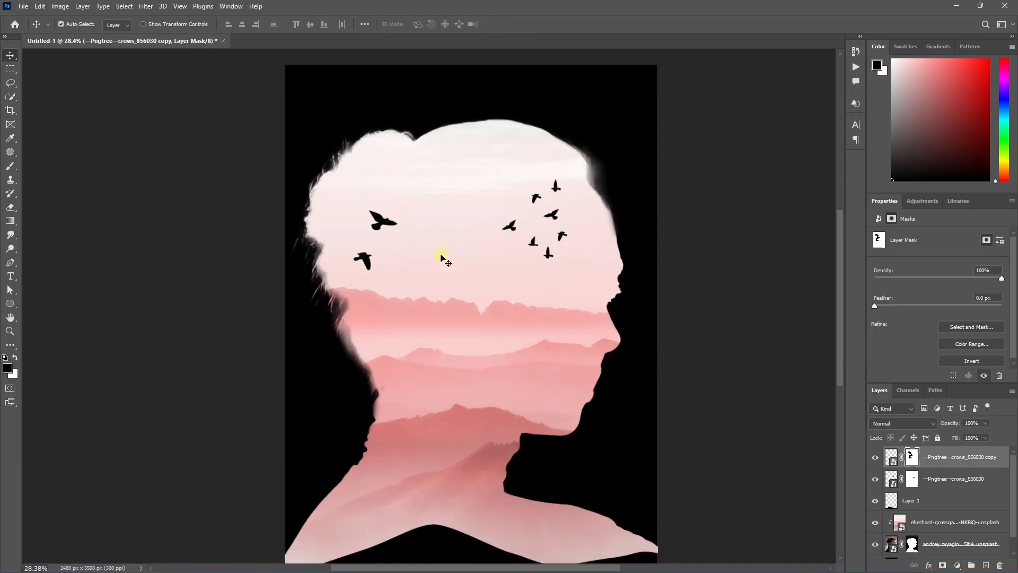
- Draw a 402 px circle on a new layer between the two bird groups, with a black-to-white gradient fill and no stroke
{"action": "left_click", "coordinate": [986, 564]}
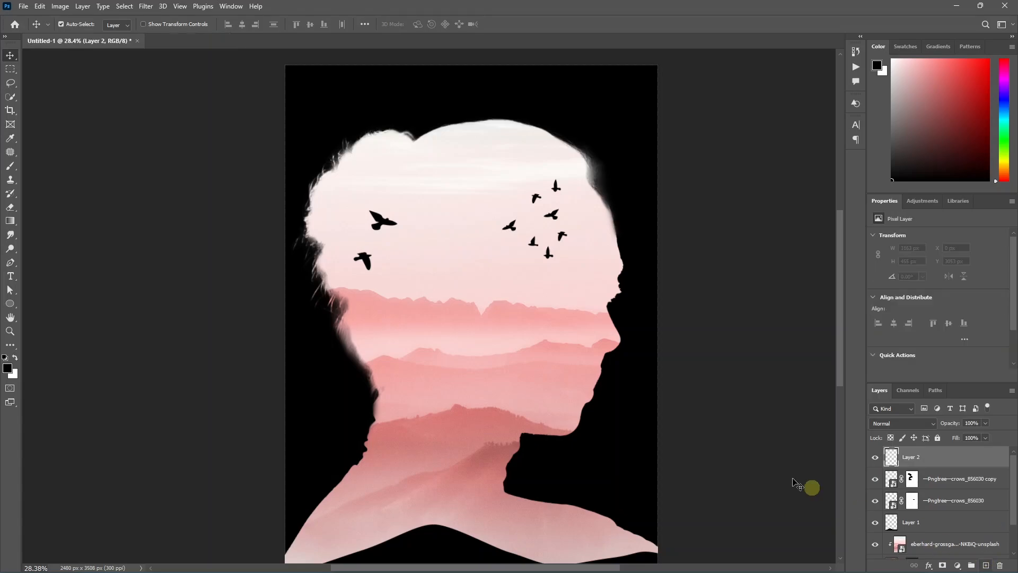
{"action": "left_click_drag", "start_coordinate": [10, 303], "coordinate": [49, 318]}
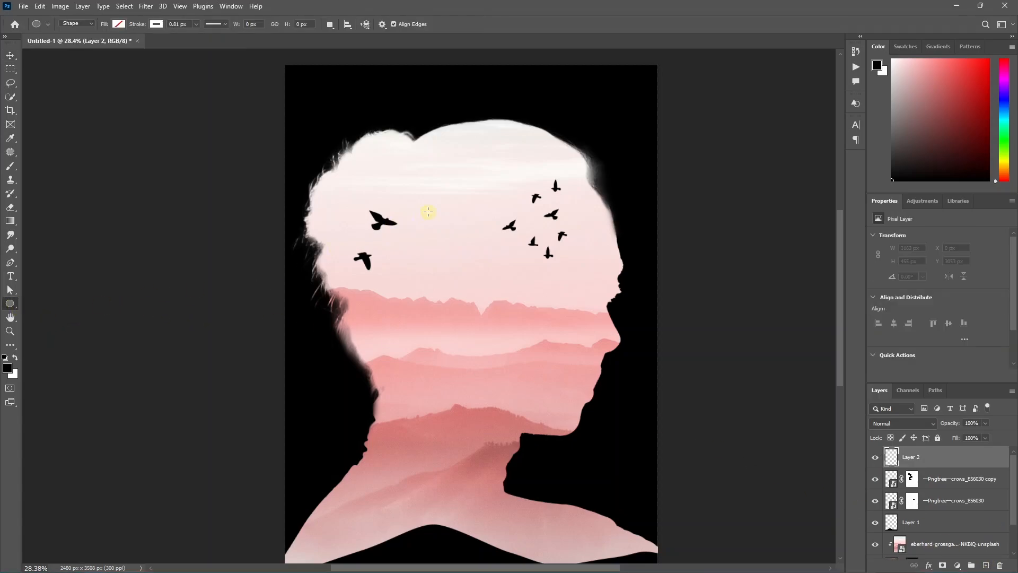
{"action": "left_click_drag", "start_coordinate": [429, 185], "coordinate": [485, 244]}
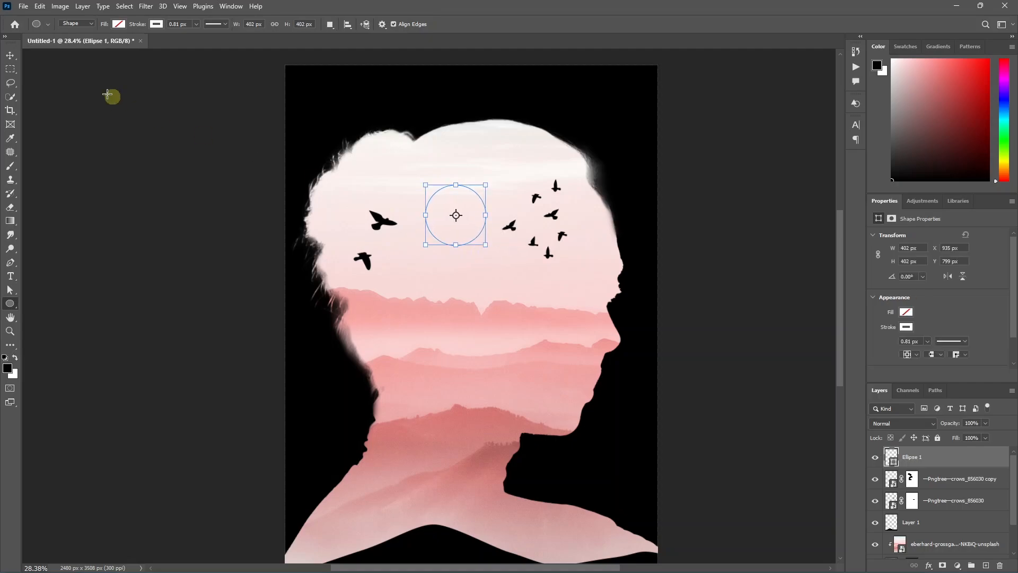
{"action": "left_click", "coordinate": [907, 328]}
{"action": "left_click", "coordinate": [906, 312]}
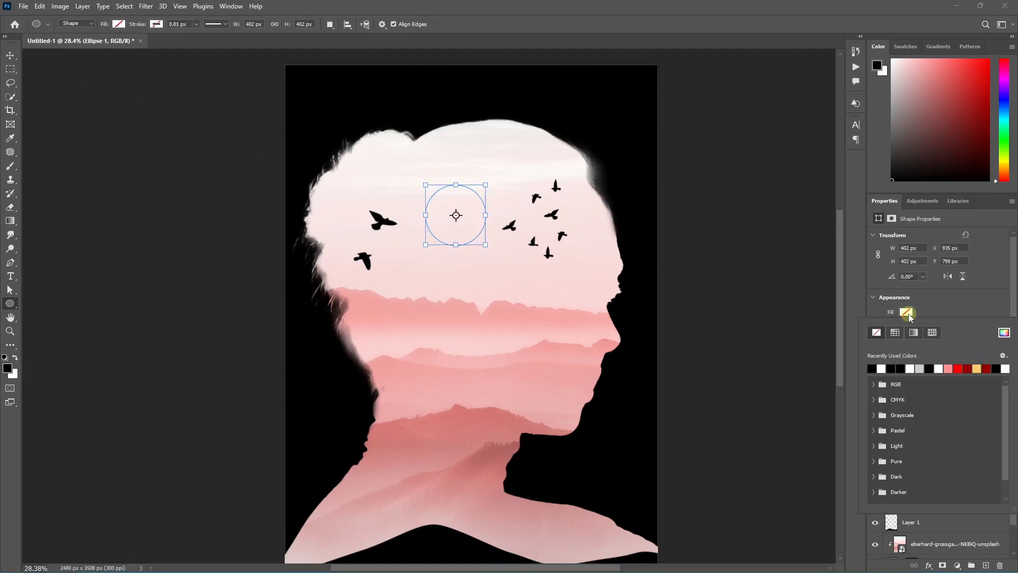
{"action": "left_click", "coordinate": [916, 332]}
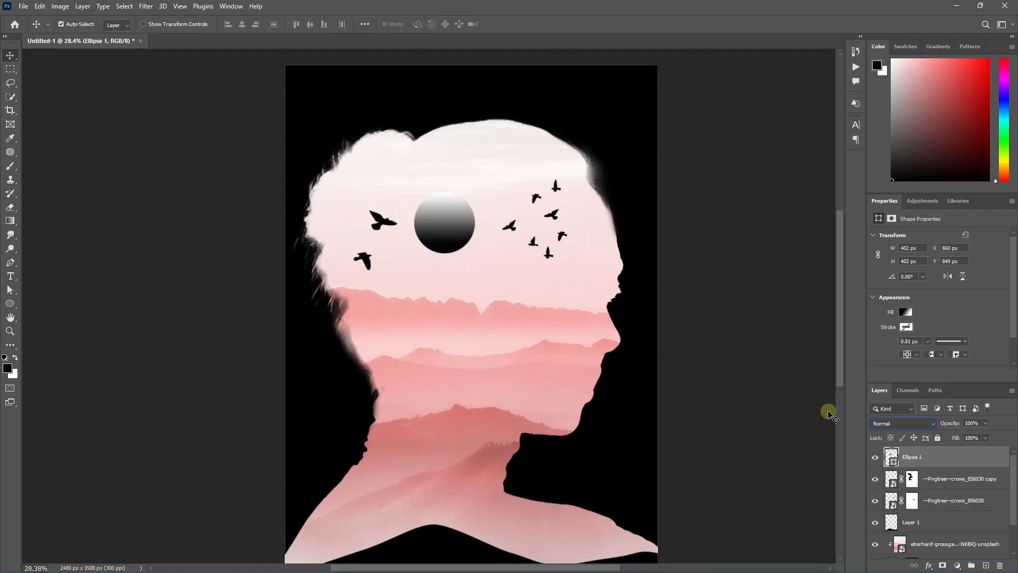
- Set the circle's blend mode to Lighten and change its gradient's black stop to light gray dddddd
{"action": "left_click", "coordinate": [884, 422]}
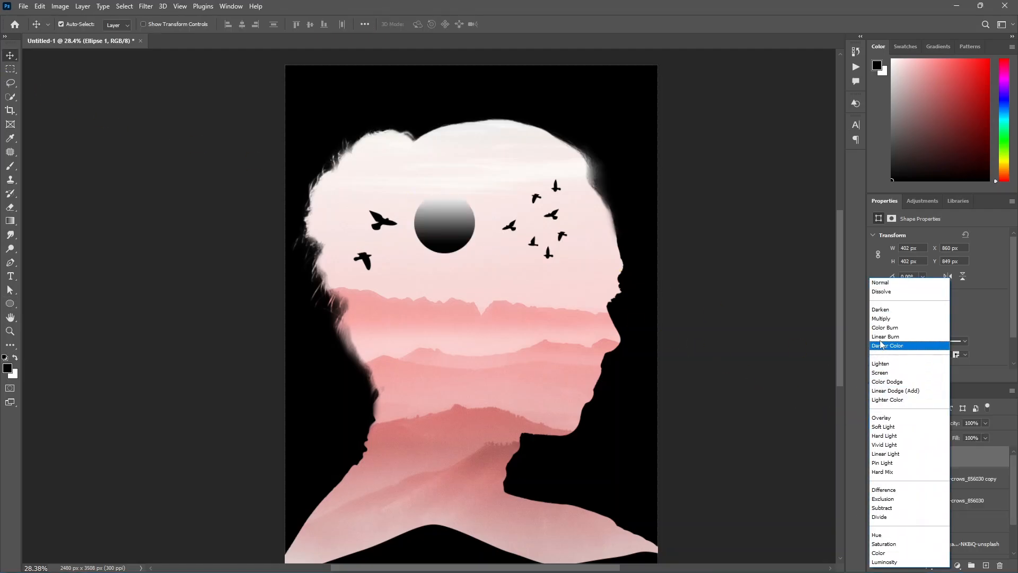
{"action": "left_click", "coordinate": [881, 363]}
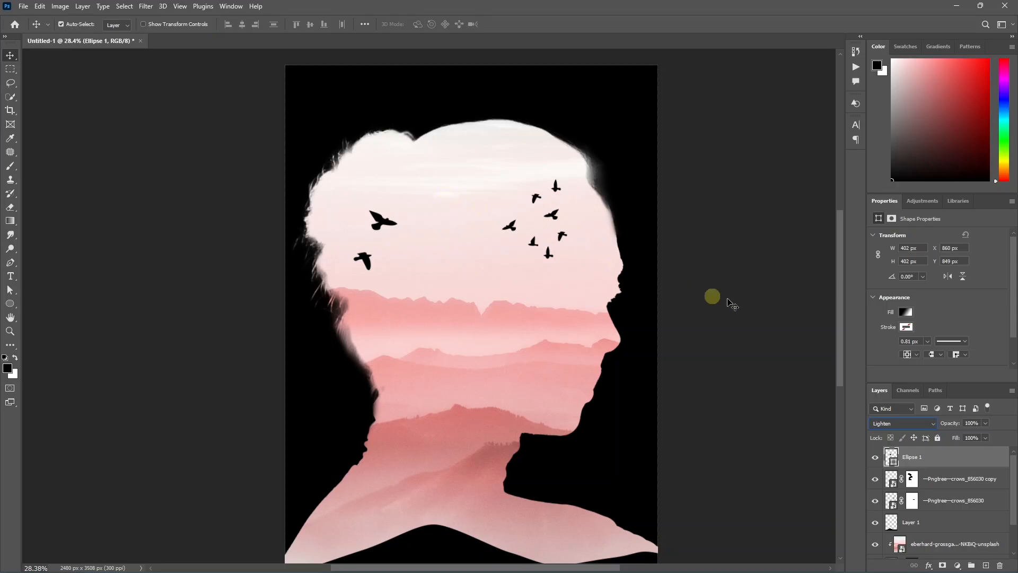
{"action": "left_click", "coordinate": [906, 315]}
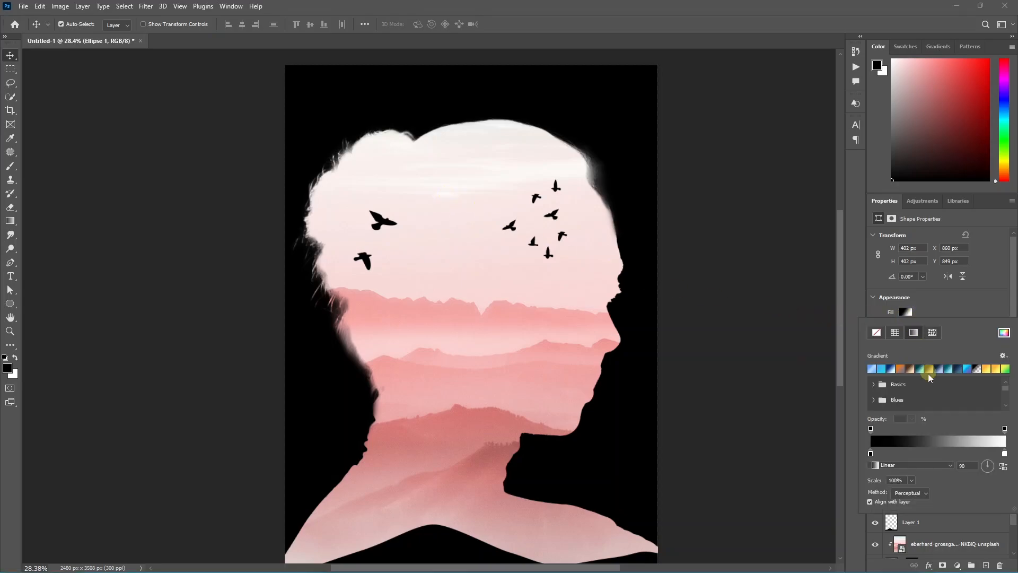
{"action": "left_click", "coordinate": [918, 442]}
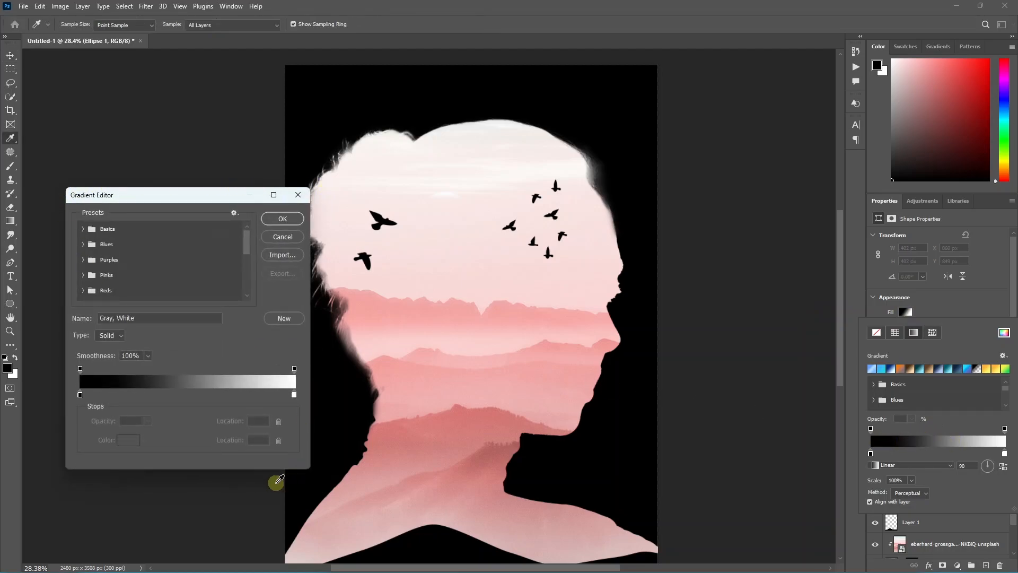
{"action": "double_click", "coordinate": [80, 394]}
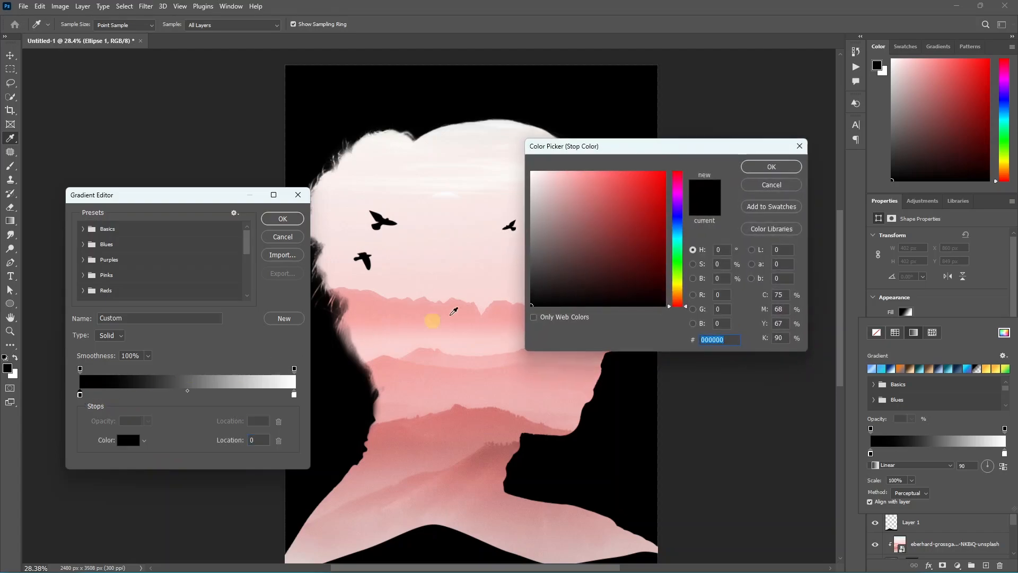
{"action": "left_click_drag", "start_coordinate": [612, 154], "coordinate": [634, 200]}
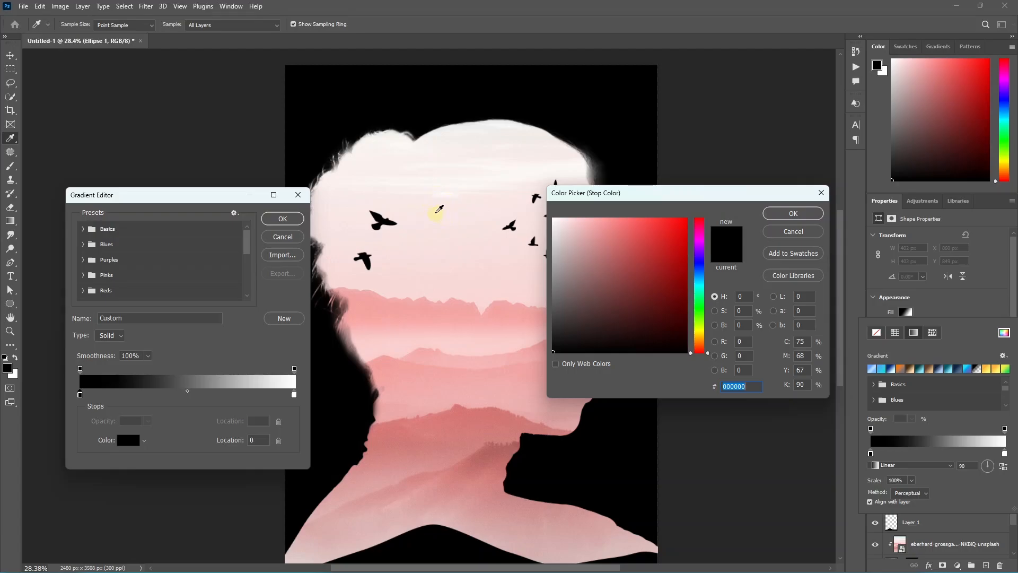
{"action": "mouse_move", "coordinate": [561, 289]}
{"action": "left_mouse_down"}
{"action": "mouse_move", "coordinate": [549, 277]}
{"action": "mouse_move", "coordinate": [553, 238]}
{"action": "left_mouse_up"}
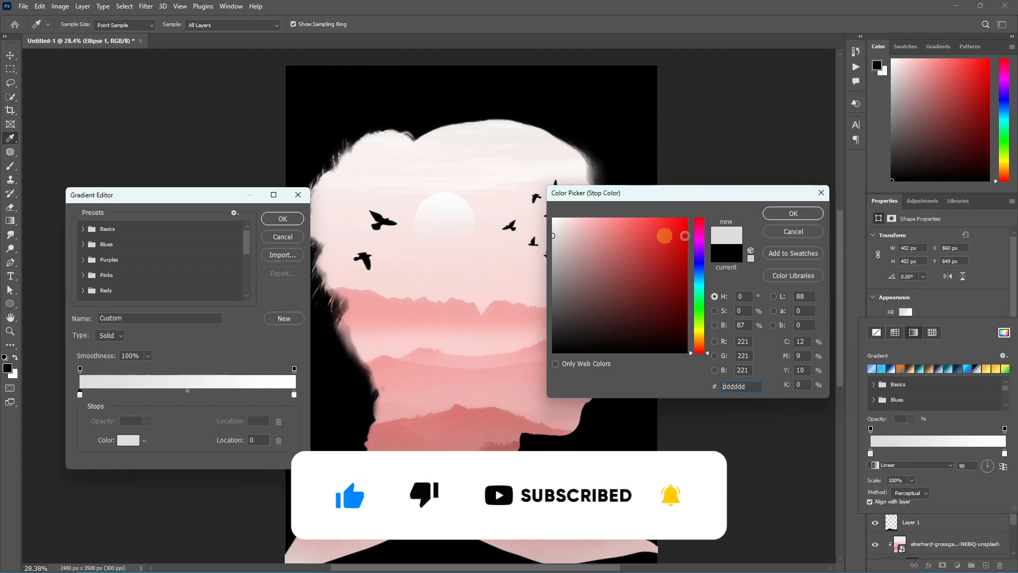
{"action": "left_click", "coordinate": [793, 214]}
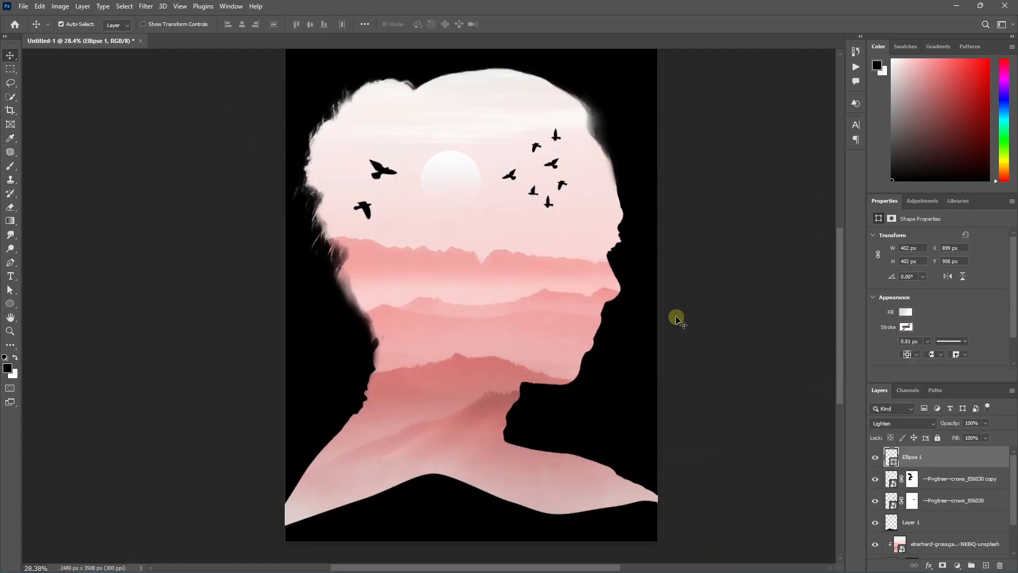
- Place the photo of the walking woman on the canvas and select her with Select Subject
{"action": "key", "text": "alt+Tab"}
{"action": "left_click_drag", "start_coordinate": [605, 350], "coordinate": [493, 211]}
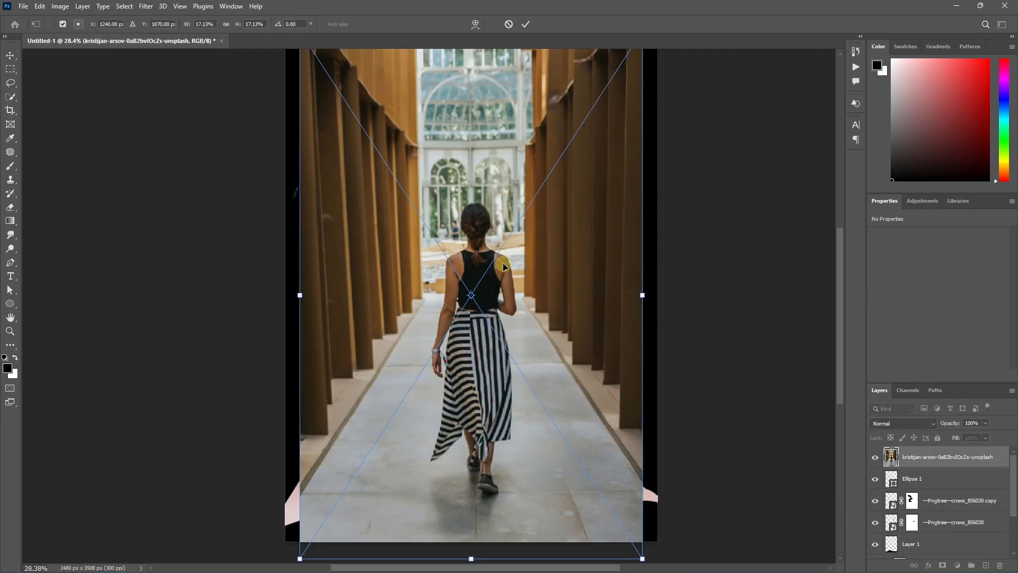
{"action": "key", "text": "Return"}
{"action": "scroll", "coordinate": [502, 263], "scroll_direction": "down", "scroll_amount": 3}
{"action": "left_click", "coordinate": [123, 7]}
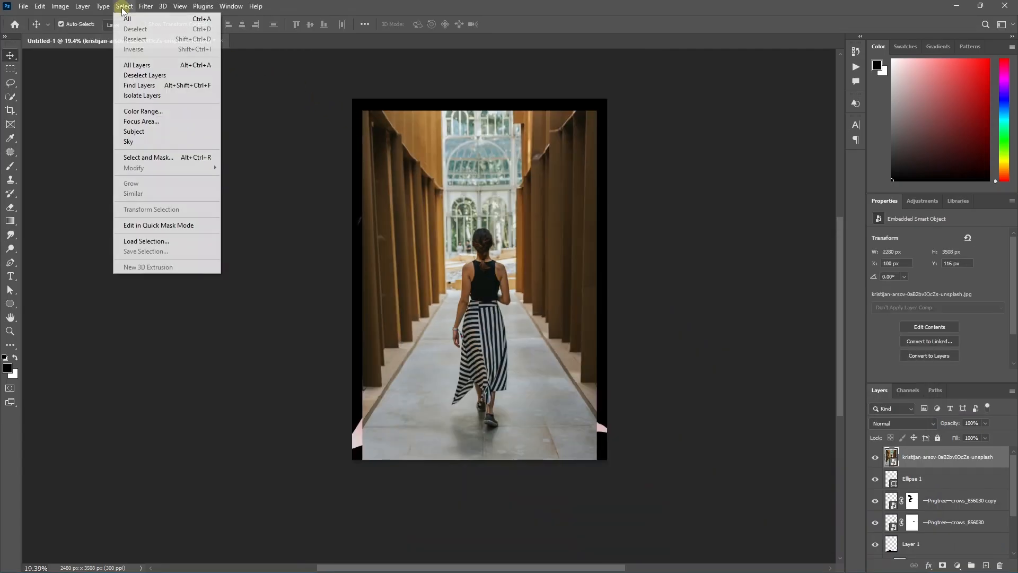
{"action": "left_click", "coordinate": [151, 131]}
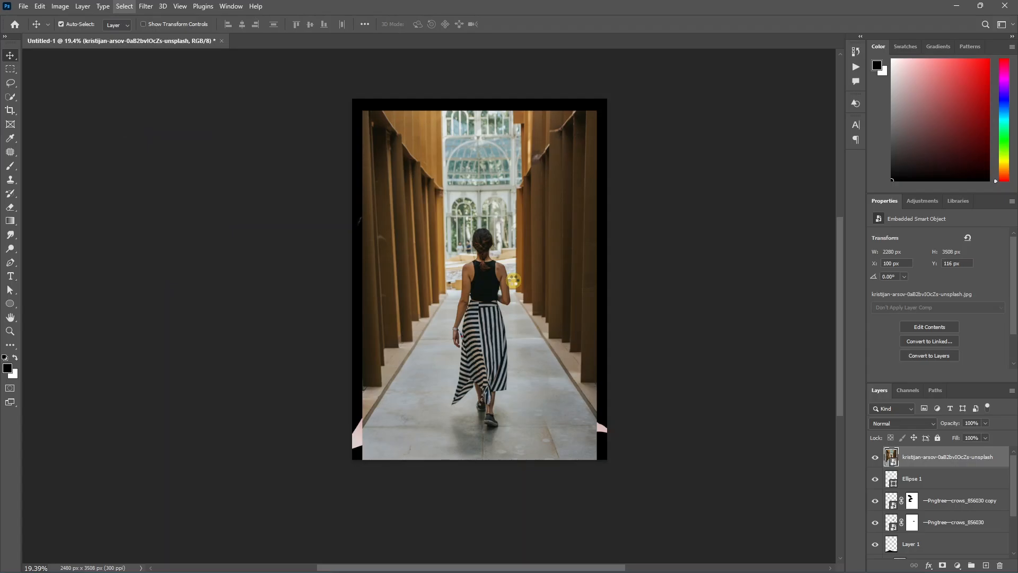
- Subtract the colorful bracelet ribbon between the woman's hand and skirt from the selection with the Lasso tool
{"action": "scroll", "coordinate": [513, 281], "scroll_direction": "up", "scroll_amount": 7}
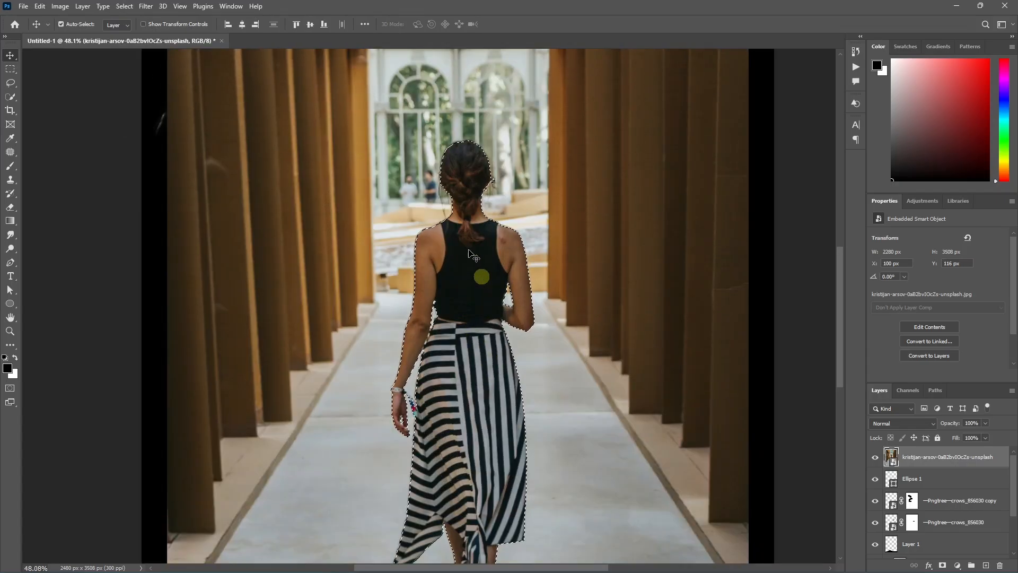
{"action": "scroll", "coordinate": [462, 201], "scroll_direction": "up", "scroll_amount": 3}
{"action": "scroll", "coordinate": [462, 201], "scroll_direction": "down", "scroll_amount": 2}
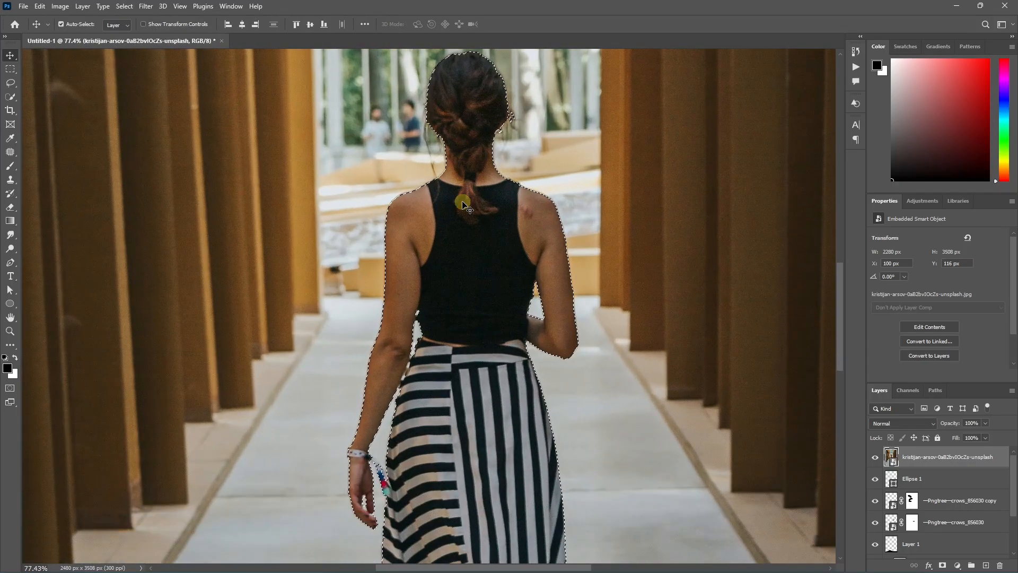
{"action": "scroll", "coordinate": [377, 466], "scroll_direction": "up", "scroll_amount": 8}
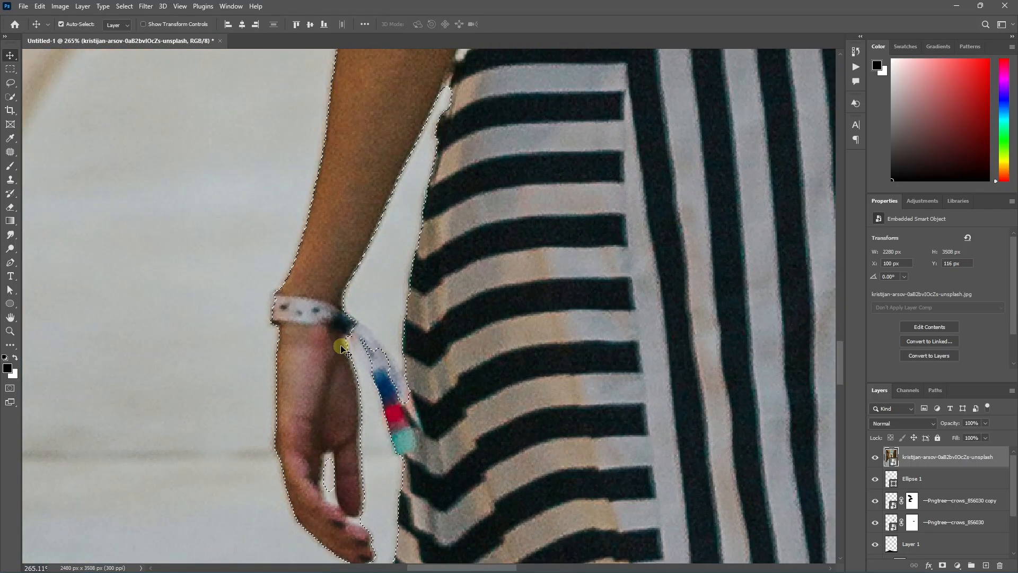
{"action": "key", "text": "l"}
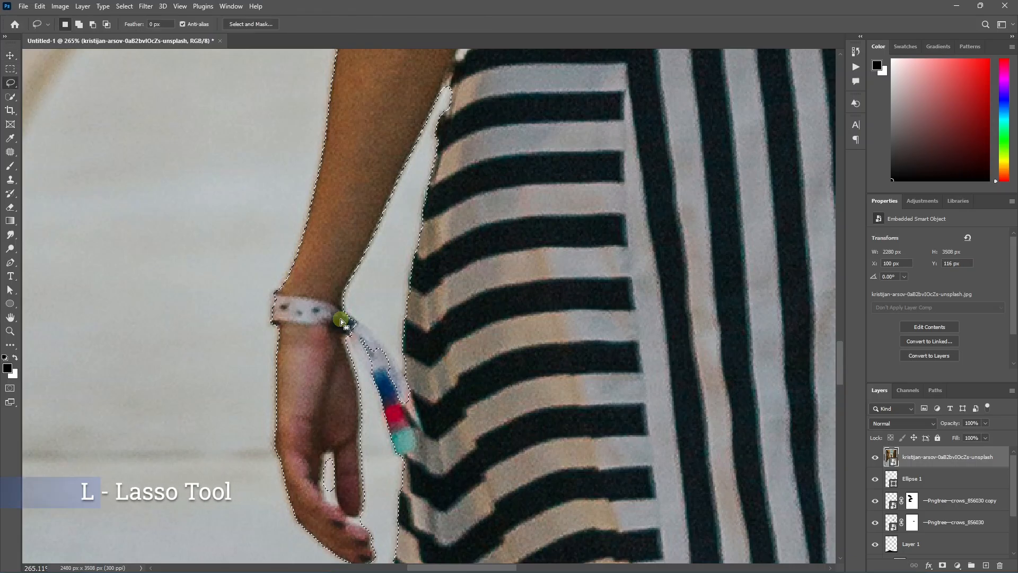
{"action": "left_click_drag", "start_coordinate": [367, 327], "coordinate": [357, 359]}
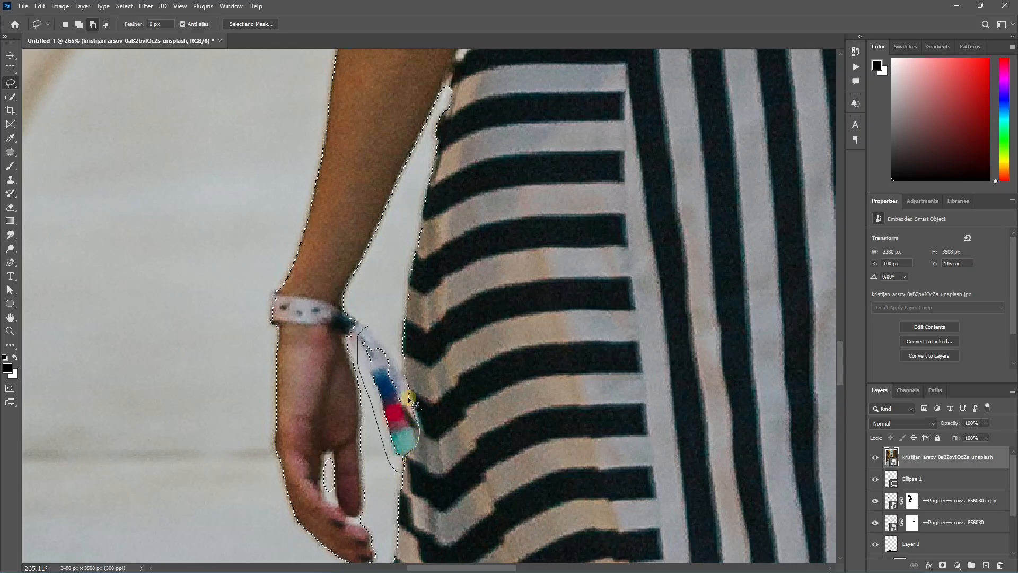
{"action": "left_click_drag", "start_coordinate": [371, 326], "coordinate": [369, 323]}
{"action": "key", "text": "ctrl+0"}
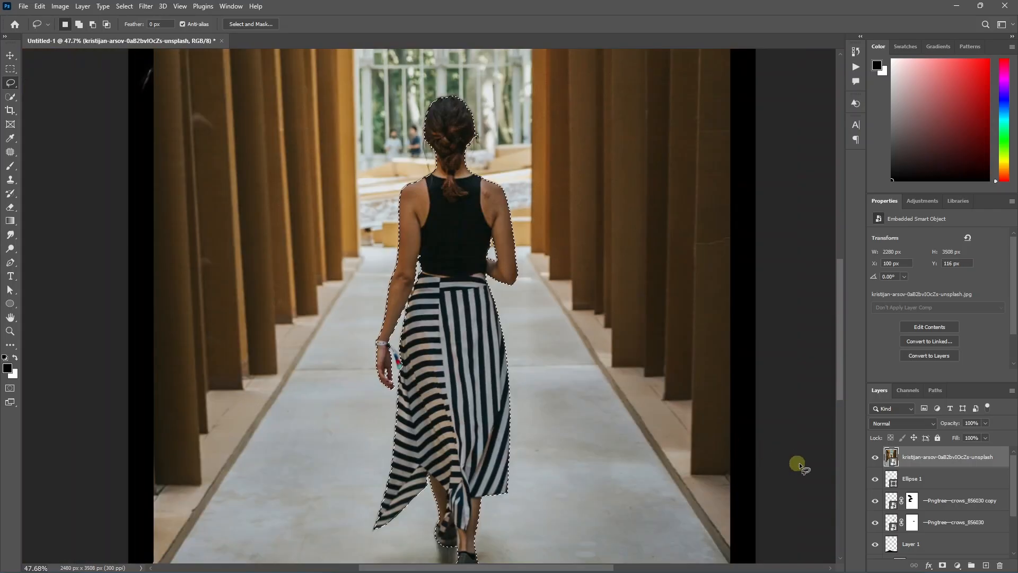
- Add a layer mask from the selection to hide the background around the walking woman
{"action": "left_click", "coordinate": [943, 565]}
{"action": "key", "text": "ctrl+0"}
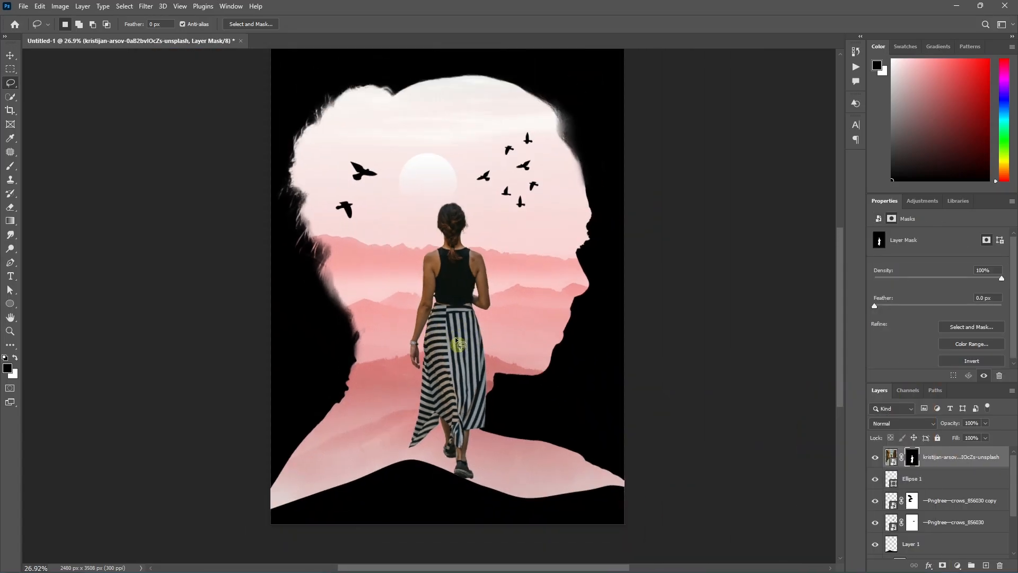
{"action": "left_click", "coordinate": [10, 56]}
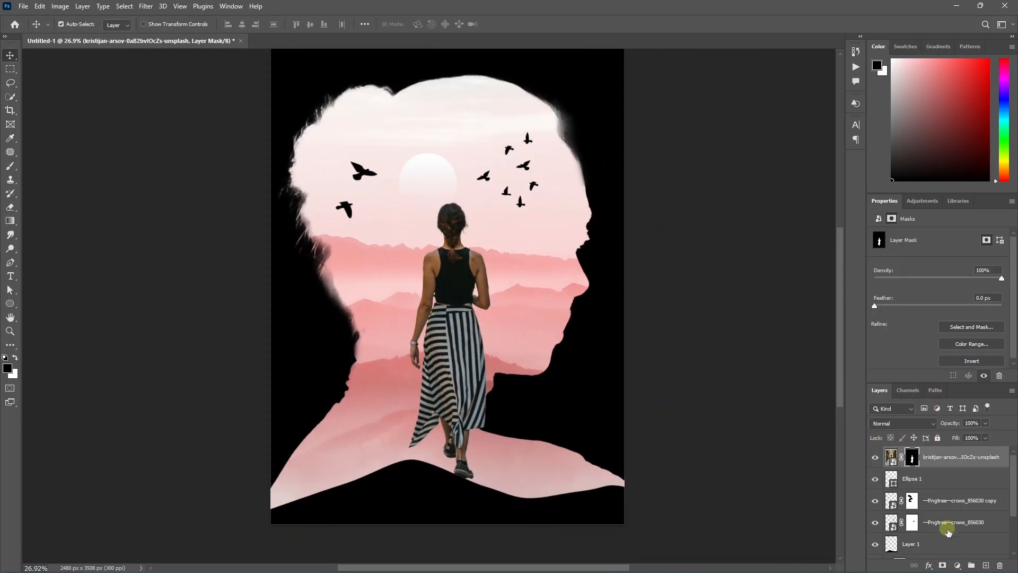
- Add a solid color fill layer in black 000000 and clip it to the walking woman's layer
{"action": "left_click", "coordinate": [958, 565]}
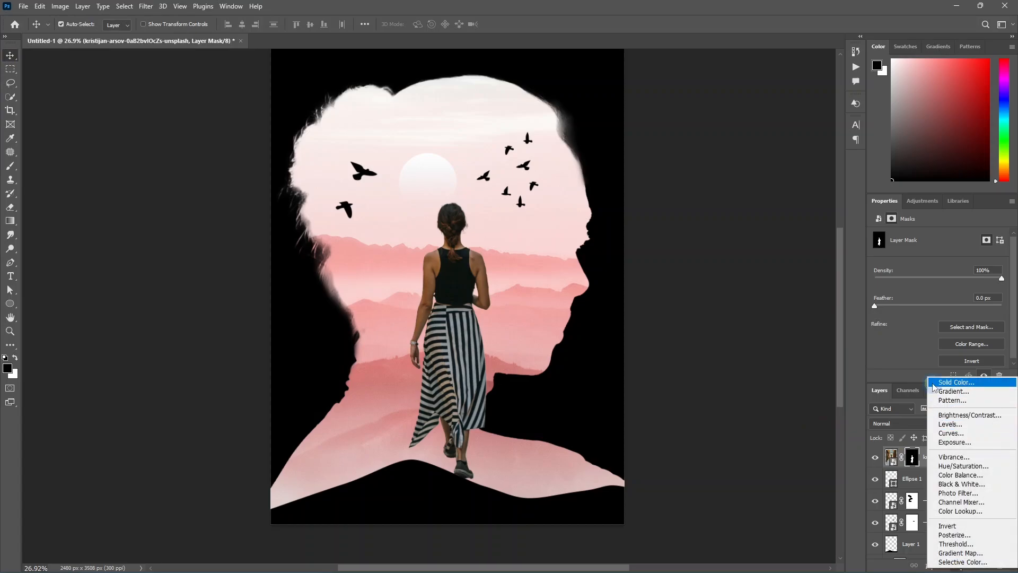
{"action": "left_click", "coordinate": [955, 382]}
{"action": "left_click_drag", "start_coordinate": [659, 295], "coordinate": [519, 369]}
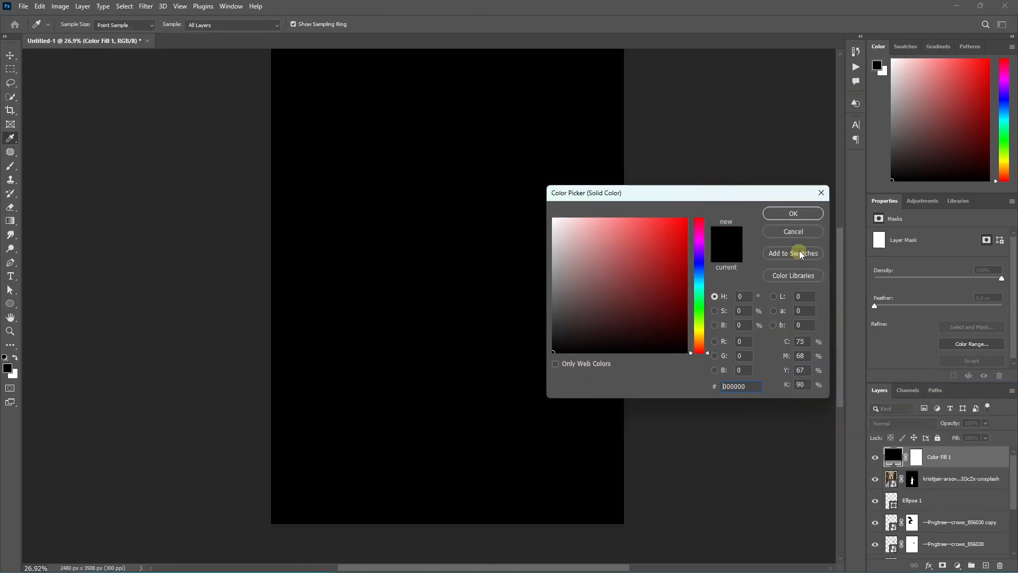
{"action": "left_click", "coordinate": [794, 213]}
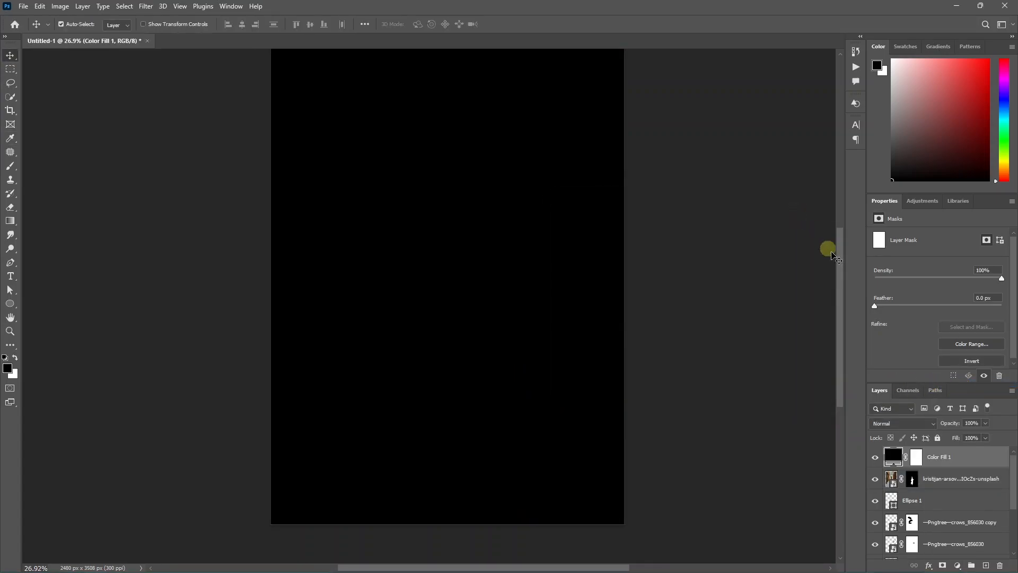
{"action": "right_click", "coordinate": [943, 460]}
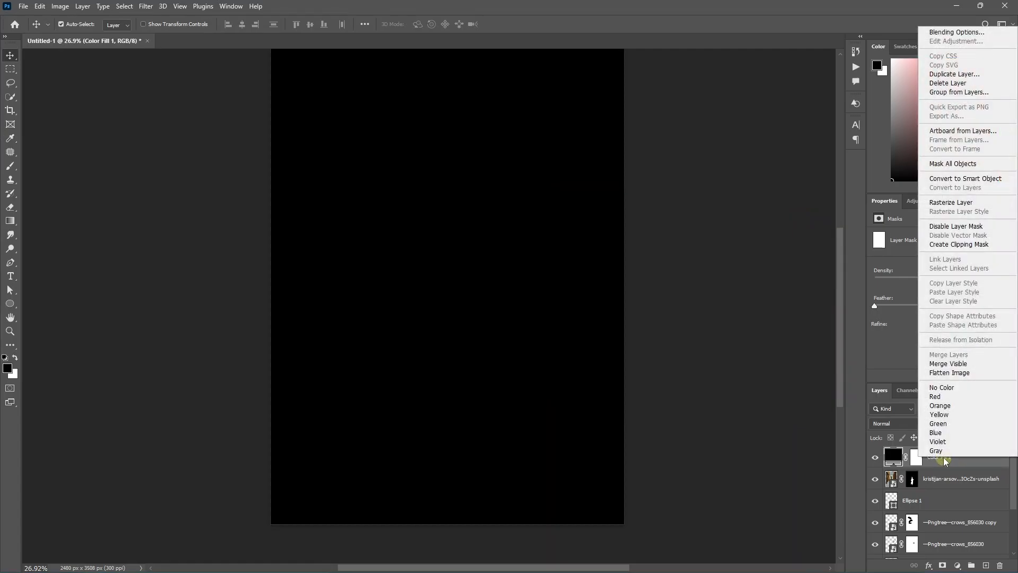
{"action": "left_click", "coordinate": [961, 245]}
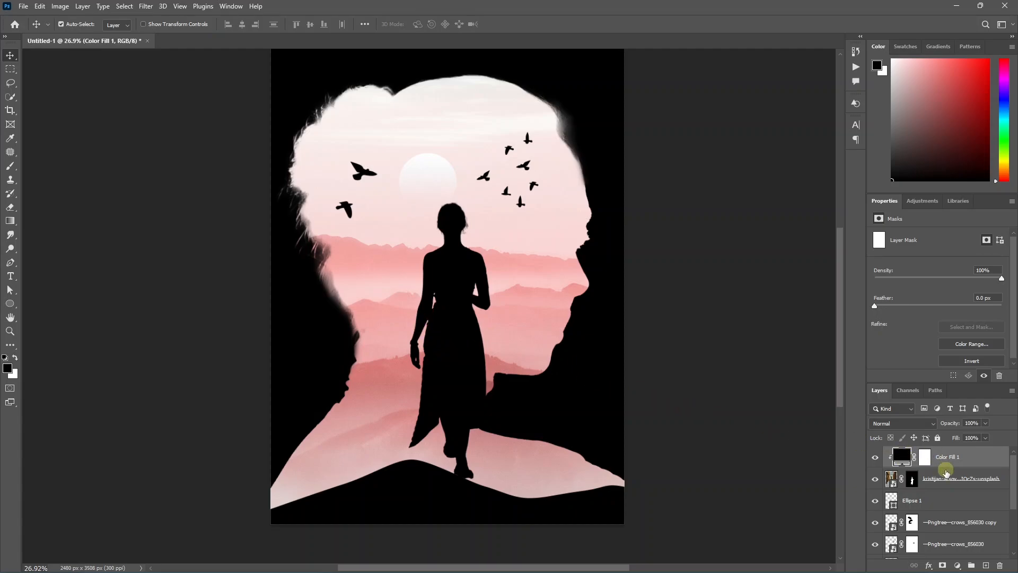
- Link the black color fill layer to the walking woman's layer
{"action": "left_click", "coordinate": [939, 481], "text": "ctrl"}
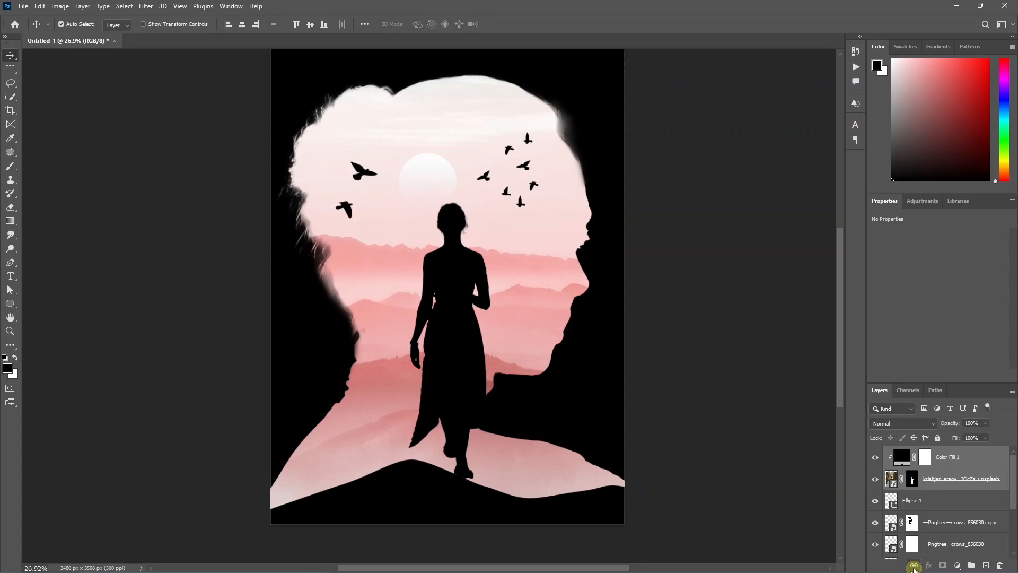
{"action": "right_click", "coordinate": [949, 457]}
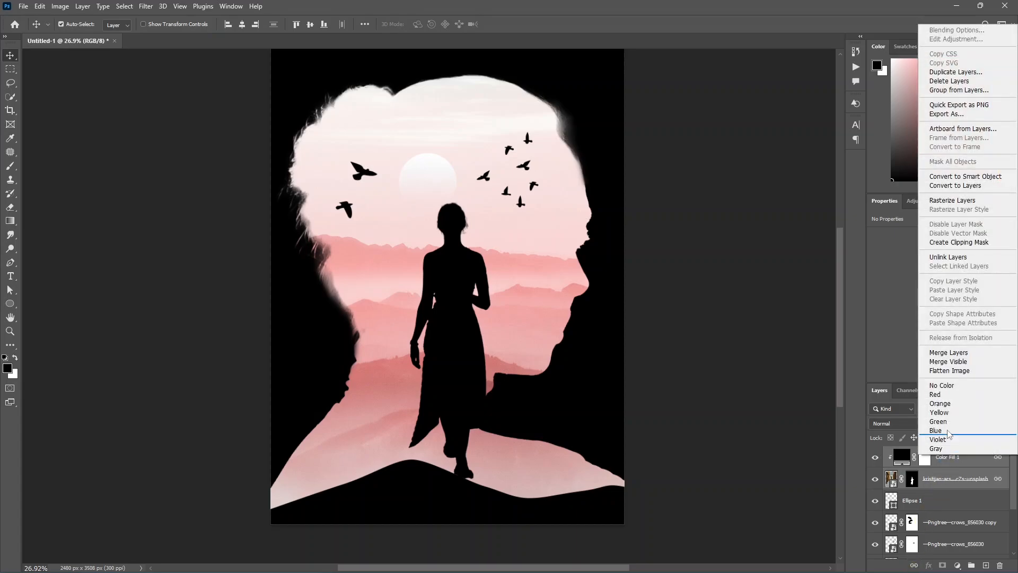
{"action": "left_click", "coordinate": [860, 445]}
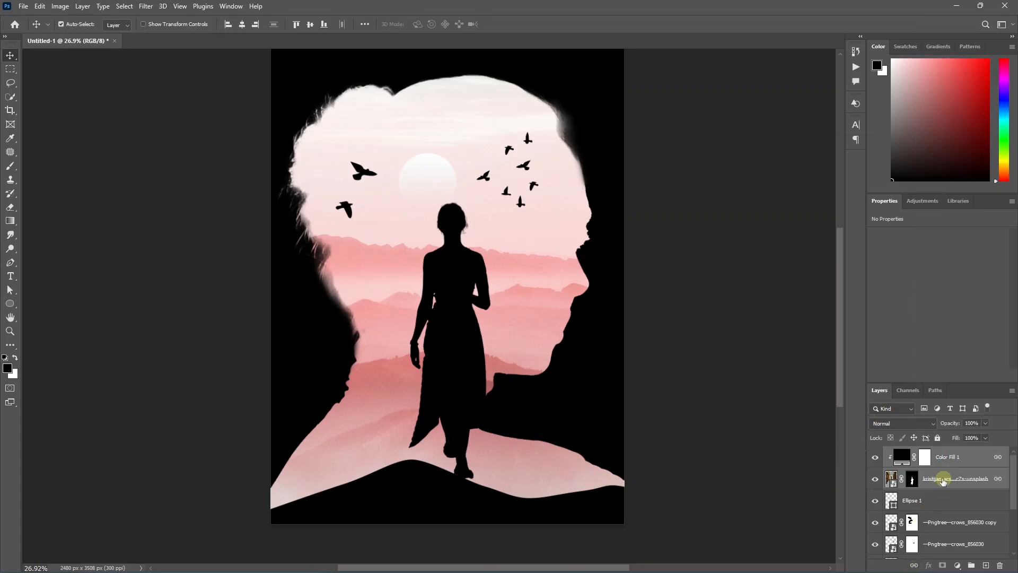
{"action": "left_click", "coordinate": [949, 483]}
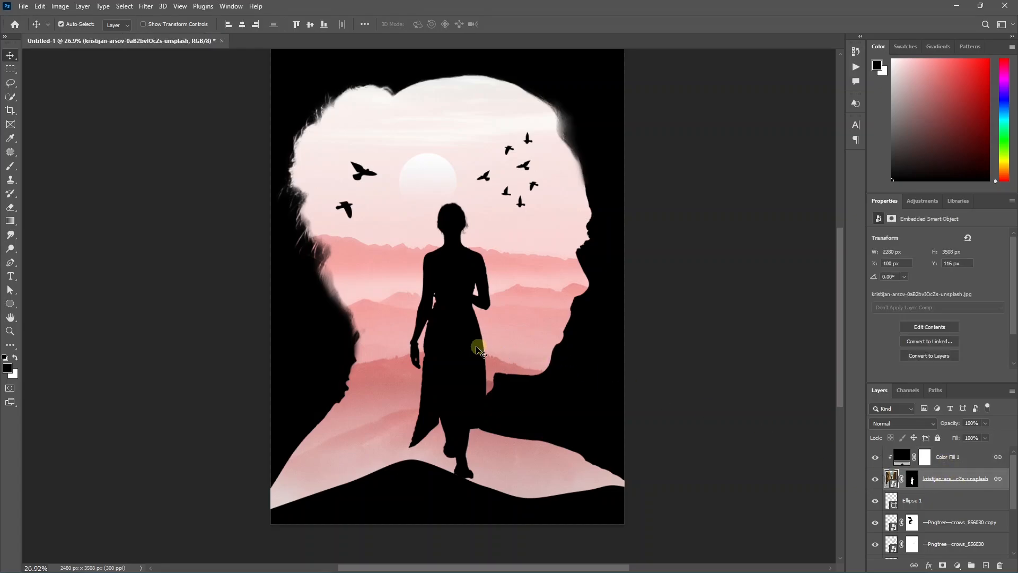
- Scale the walking woman down to 55.83% and stand her on the crest of the black hill
{"action": "left_click_drag", "start_coordinate": [479, 350], "coordinate": [418, 375]}
{"action": "left_click", "coordinate": [896, 454]}
{"action": "key", "text": "ctrl+t"}
{"action": "scroll", "coordinate": [419, 375], "scroll_direction": "down", "scroll_amount": 4}
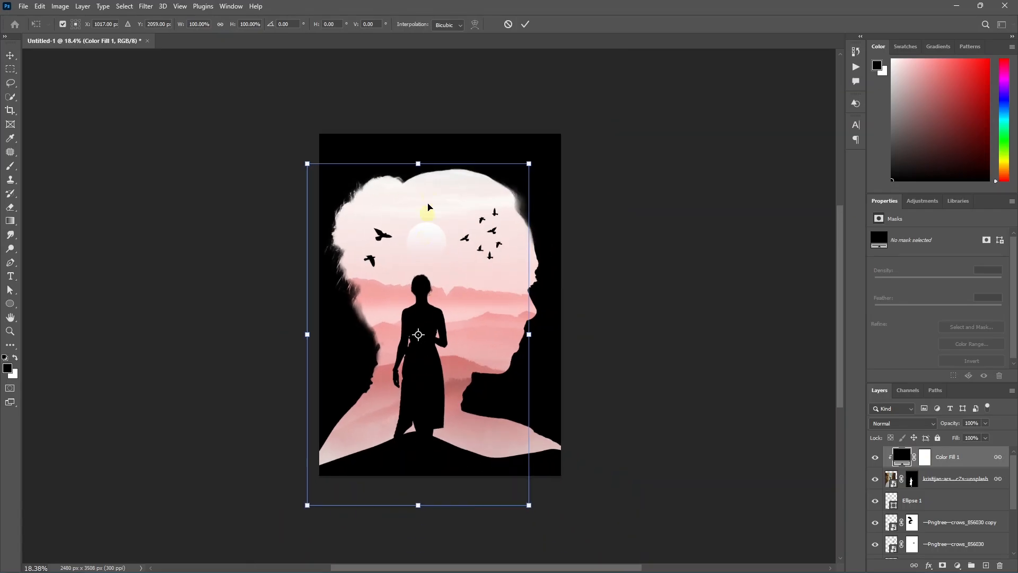
{"action": "left_click_drag", "start_coordinate": [418, 166], "coordinate": [421, 318]}
{"action": "left_click_drag", "start_coordinate": [438, 392], "coordinate": [432, 347]}
{"action": "scroll", "coordinate": [425, 398], "scroll_direction": "up", "scroll_amount": 8}
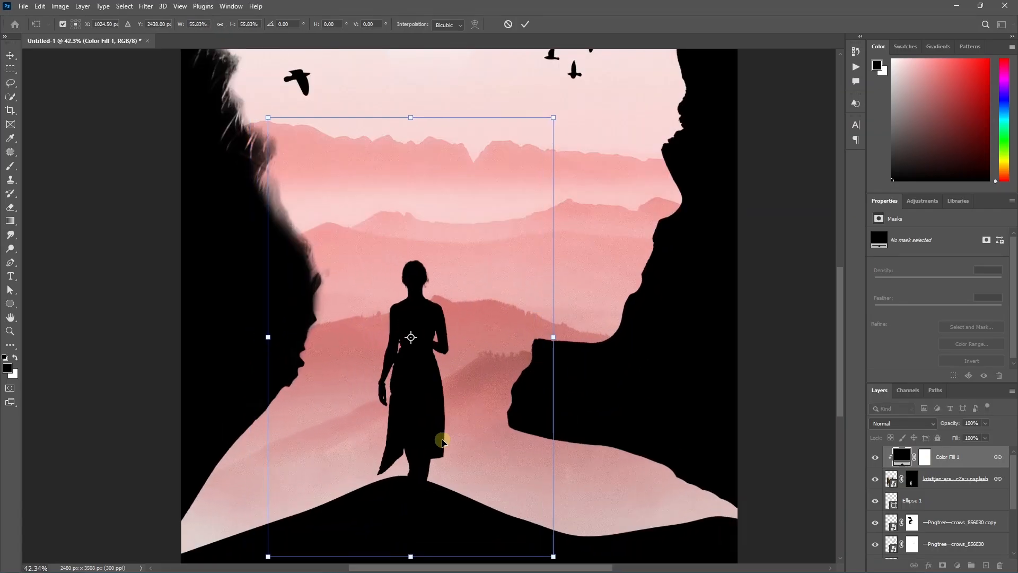
{"action": "key", "text": "Return"}
{"action": "scroll", "coordinate": [448, 393], "scroll_direction": "down", "scroll_amount": 5}
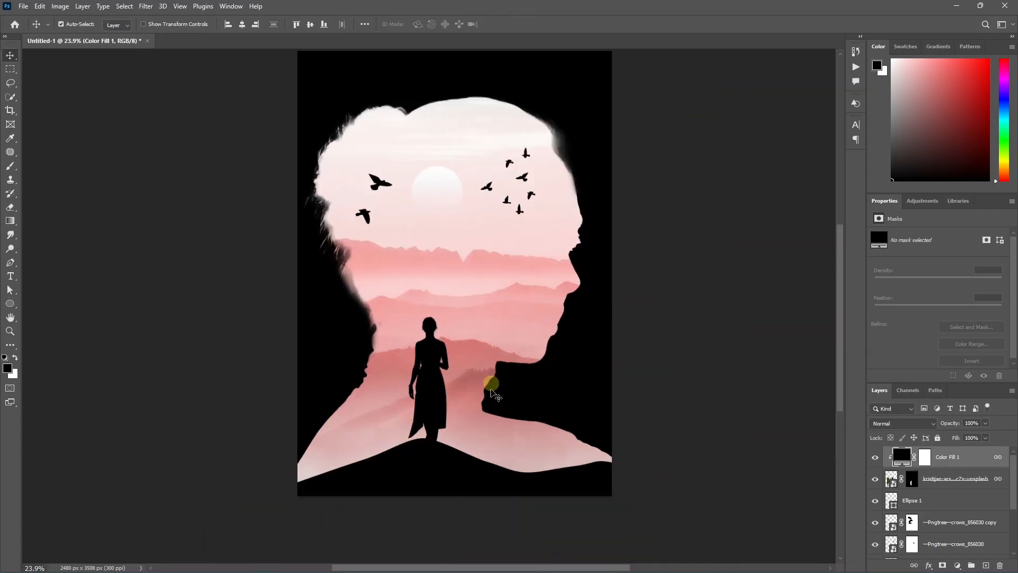
- Place the grass image png-image.png on the upper part of the canvas, about 1079 px wide
{"action": "key", "text": "alt+Tab"}
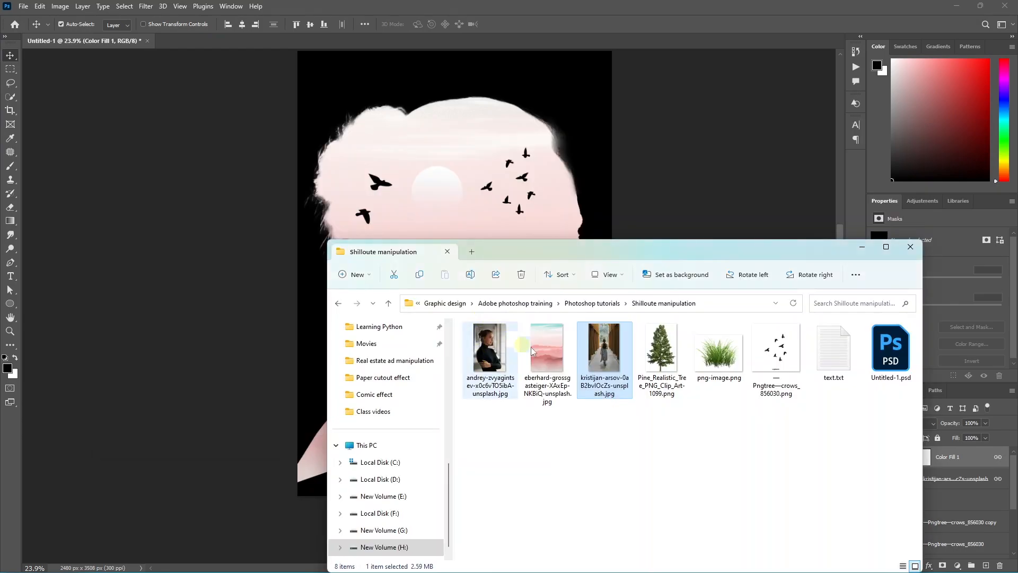
{"action": "left_click_drag", "start_coordinate": [722, 347], "coordinate": [436, 275]}
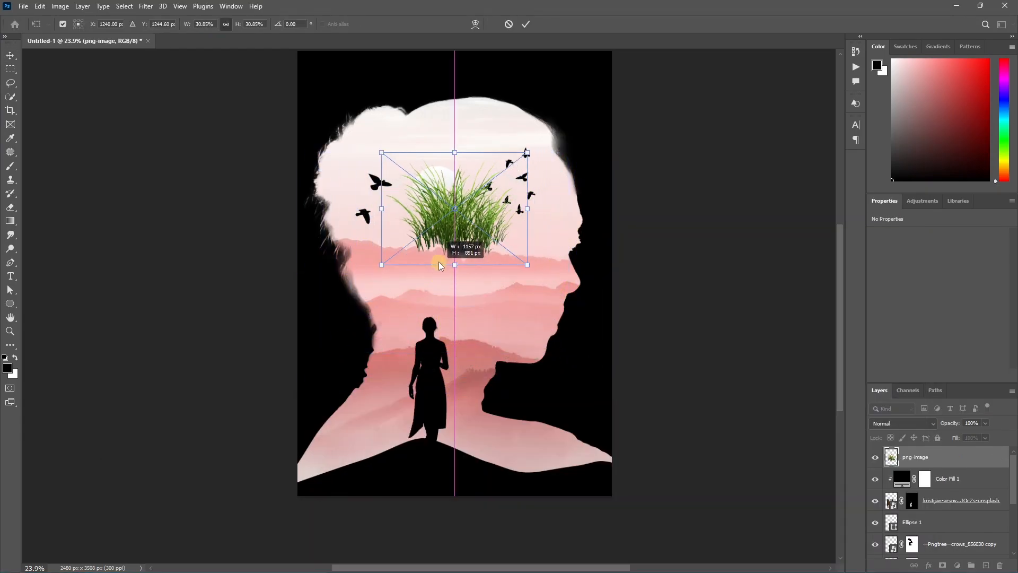
{"action": "key", "text": "Return"}
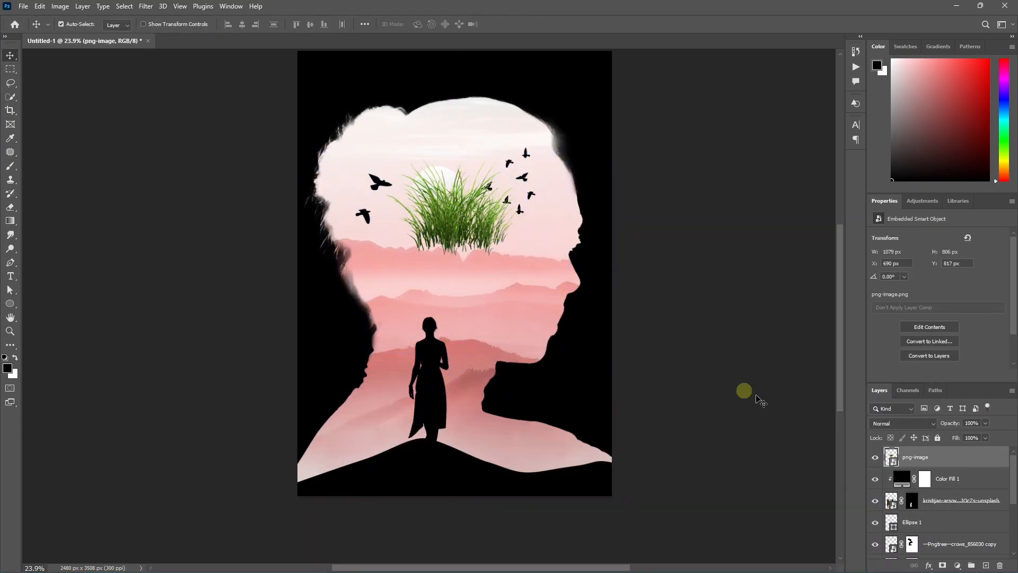
- Add a solid color fill layer in black 000000 and clip it to the grass layer
{"action": "left_click", "coordinate": [957, 565]}
{"action": "left_click", "coordinate": [949, 379]}
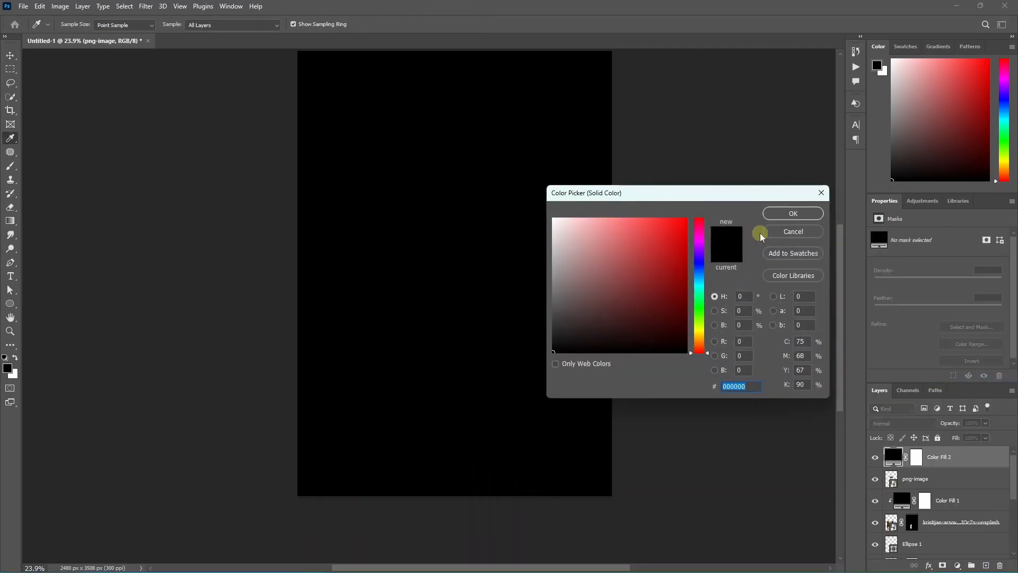
{"action": "left_click", "coordinate": [793, 213]}
{"action": "right_click", "coordinate": [943, 457]}
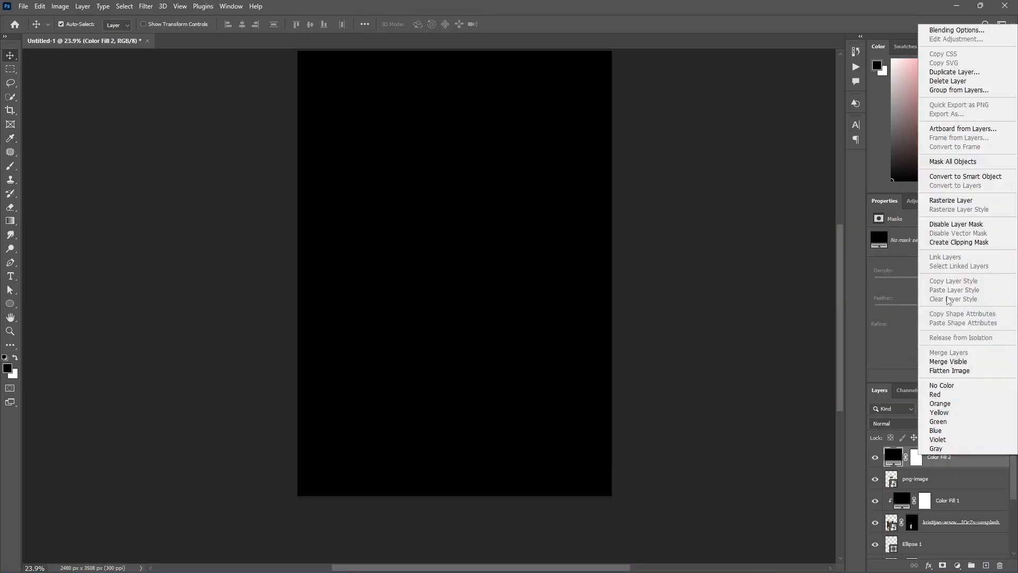
{"action": "left_click", "coordinate": [956, 243]}
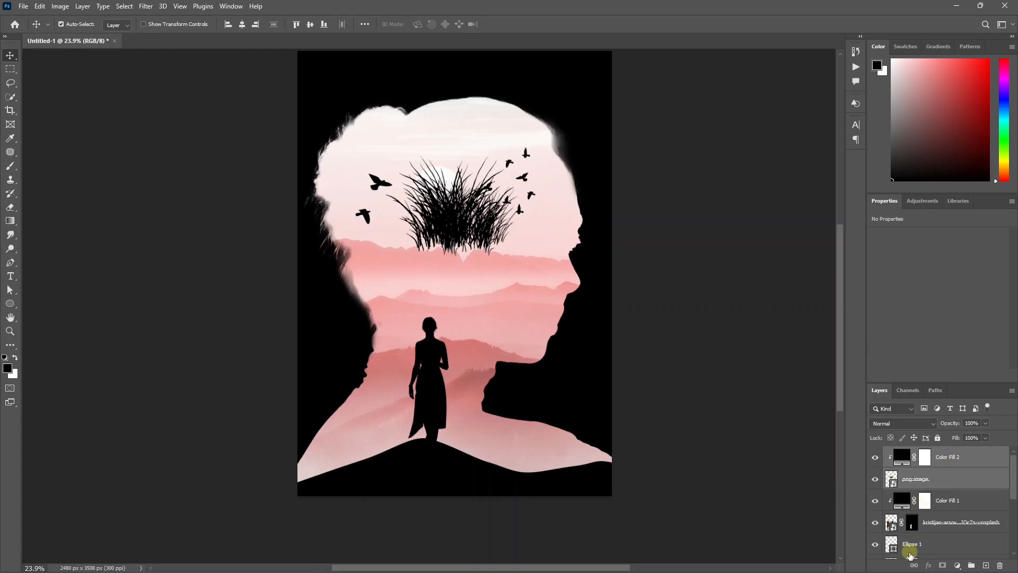
- Shrink the black grass and set it on the ledge under the profile's chin
{"action": "left_click_drag", "start_coordinate": [490, 234], "coordinate": [485, 297]}
{"action": "key", "text": "ctrl+t"}
{"action": "left_click_drag", "start_coordinate": [475, 222], "coordinate": [533, 389]}
{"action": "scroll", "coordinate": [487, 316], "scroll_direction": "up", "scroll_amount": 5}
{"action": "key", "text": "Return"}
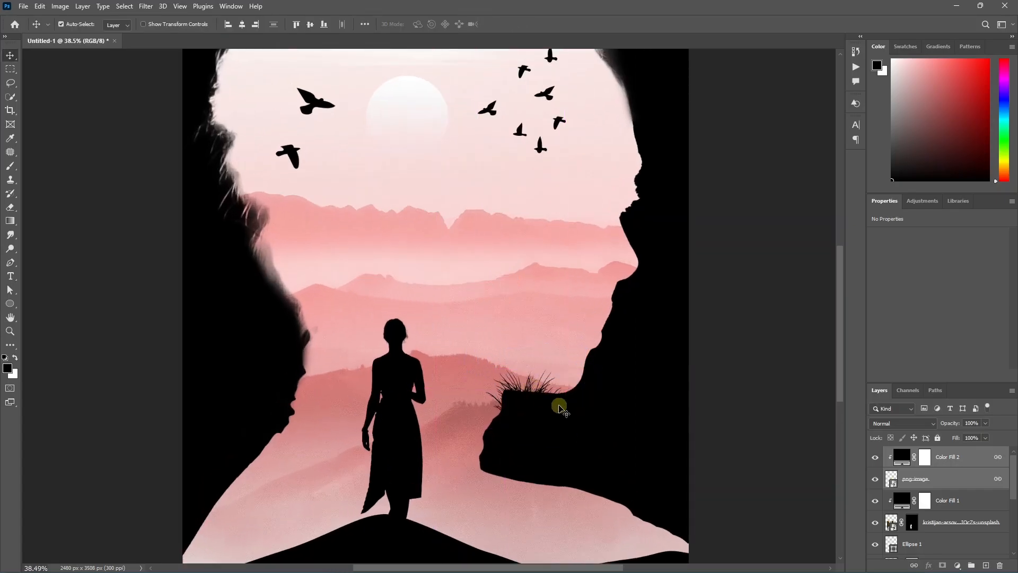
- Duplicate the grass with its fill layer and place the copy at the far left end of the hill
{"action": "scroll", "coordinate": [475, 368], "scroll_direction": "down", "scroll_amount": 3}
{"action": "left_click", "coordinate": [919, 479]}
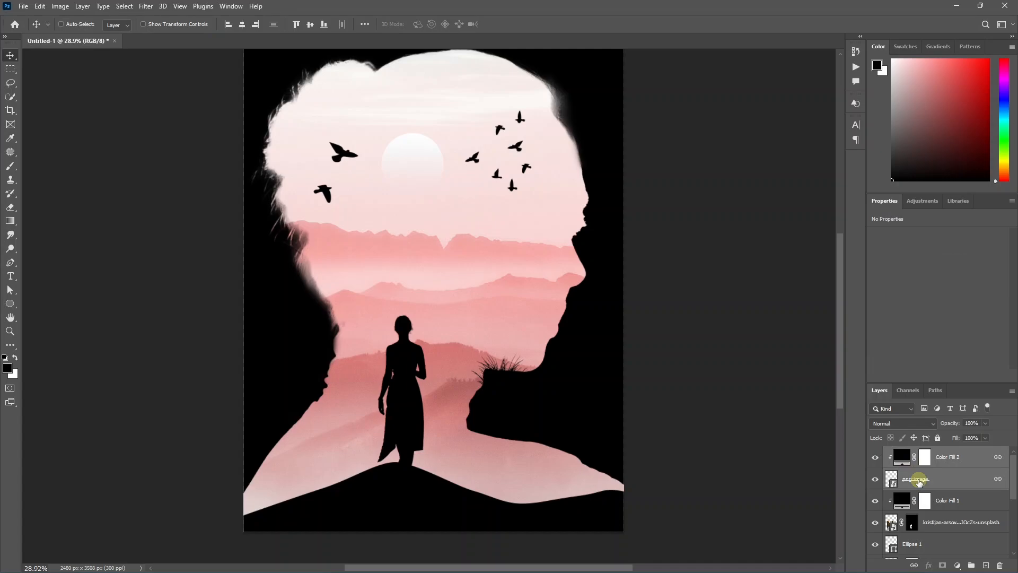
{"action": "key", "text": "ctrl+j"}
{"action": "key", "text": "ctrl+t"}
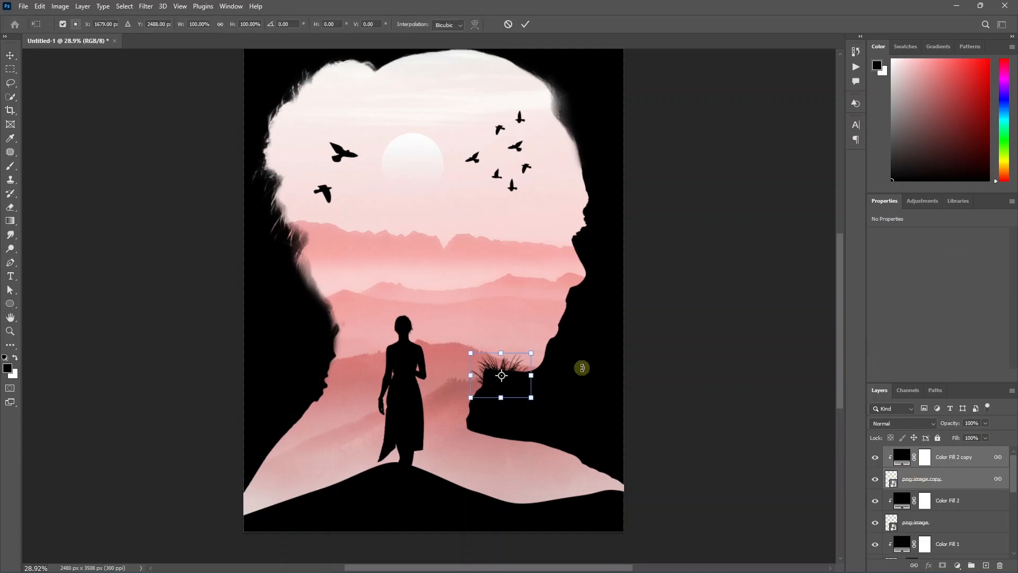
{"action": "left_click_drag", "start_coordinate": [523, 371], "coordinate": [243, 525]}
{"action": "scroll", "coordinate": [316, 478], "scroll_direction": "down", "scroll_amount": 1}
{"action": "scroll", "coordinate": [315, 479], "scroll_direction": "up", "scroll_amount": 5}
{"action": "key", "text": "Return"}
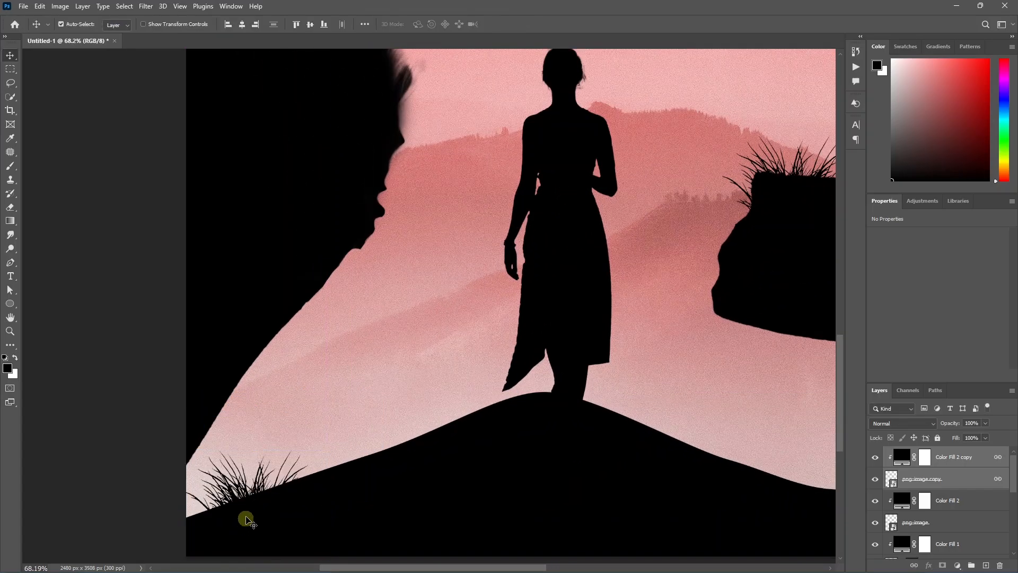
- Duplicate the grass again and place the copy on the lower right slope of the hill
{"action": "key", "text": "ctrl+j"}
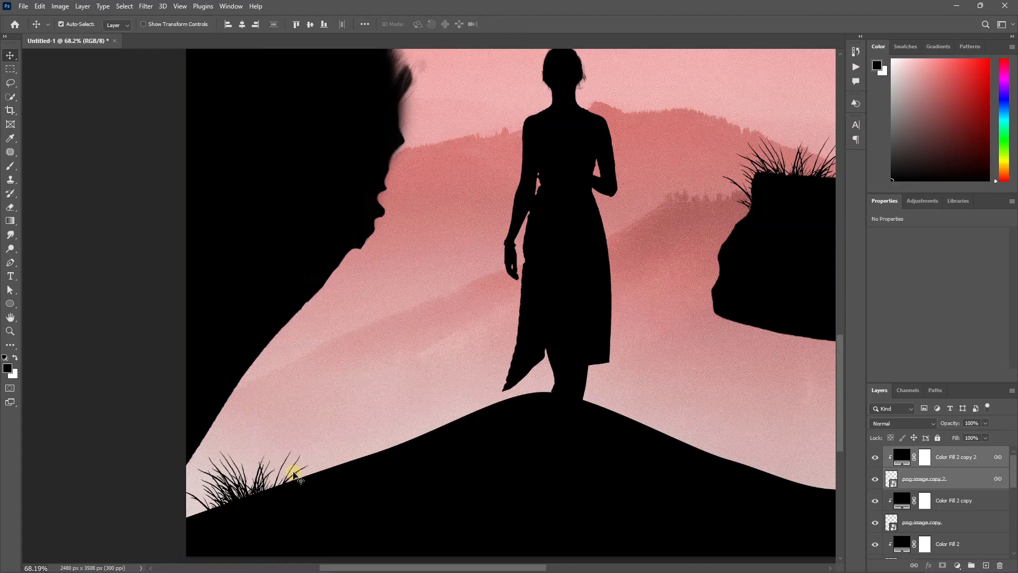
{"action": "scroll", "coordinate": [294, 474], "scroll_direction": "down", "scroll_amount": 6}
{"action": "left_click_drag", "start_coordinate": [295, 475], "coordinate": [583, 465]}
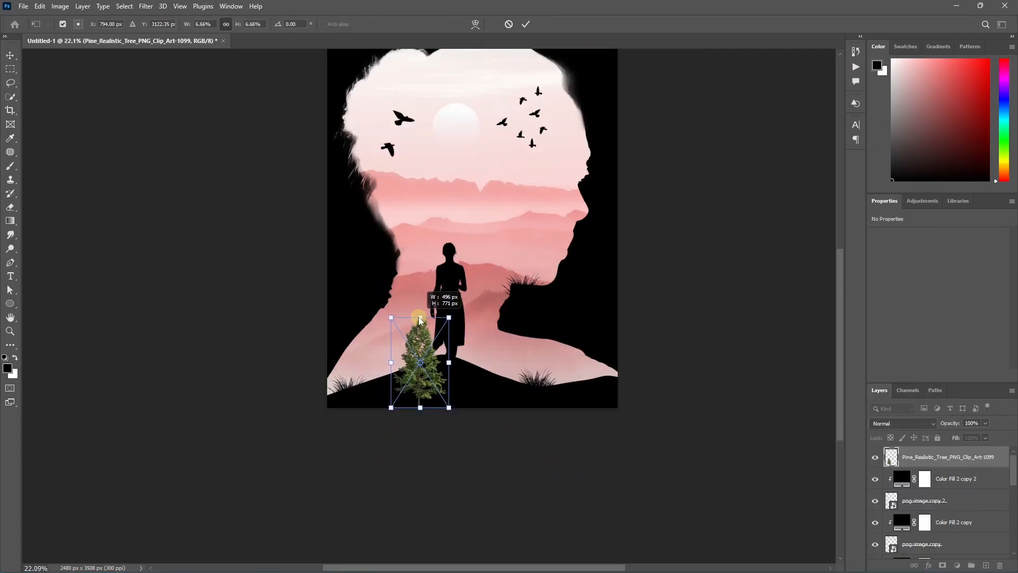
- Place the pine tree image left of the woman, about 466 px wide, and blacken it with a clipped and linked solid color fill
{"action": "scroll", "coordinate": [424, 361], "scroll_direction": "up", "scroll_amount": 4}
{"action": "key", "text": "Return"}
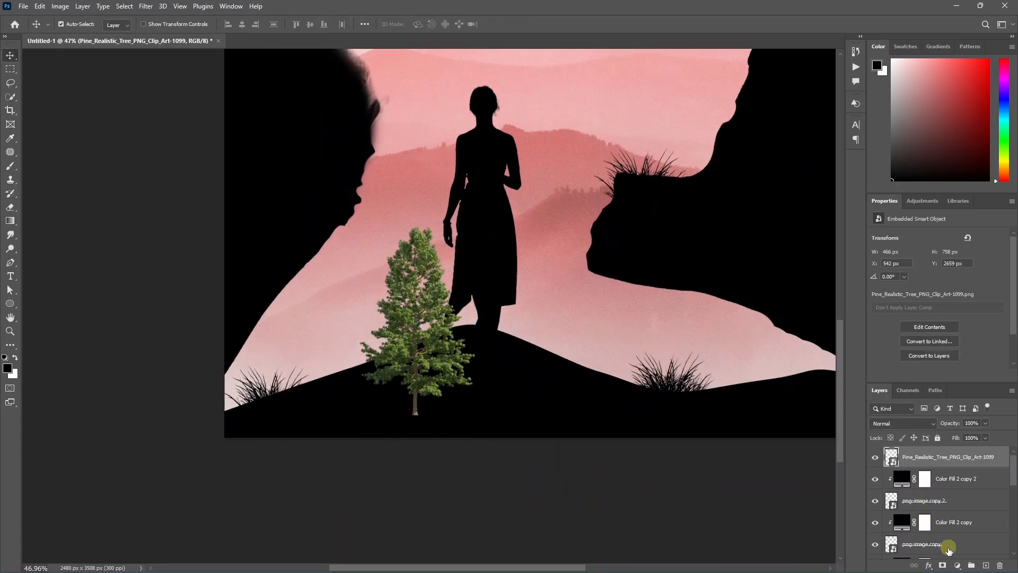
{"action": "left_click", "coordinate": [957, 565]}
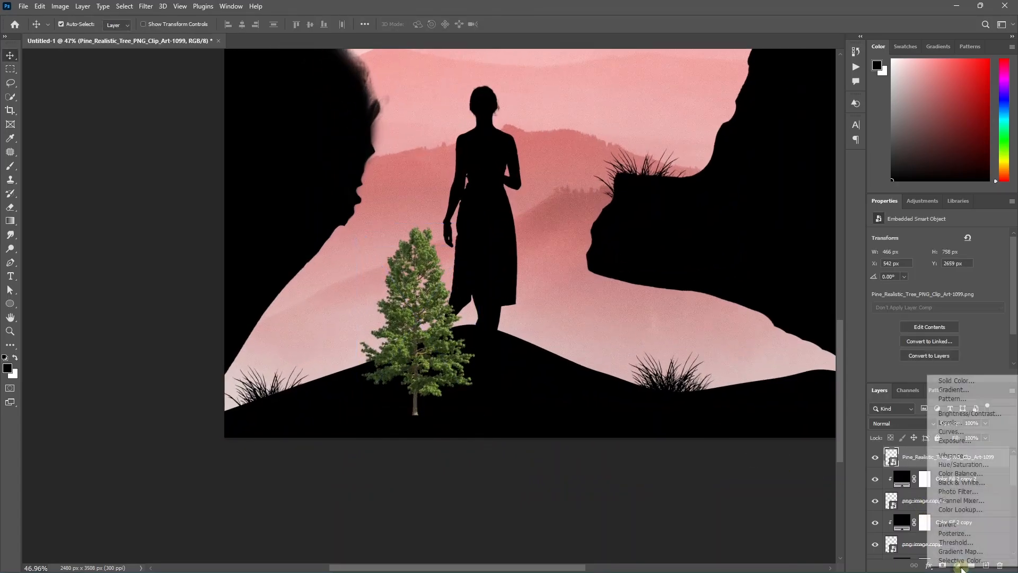
{"action": "left_click", "coordinate": [956, 380]}
{"action": "left_click", "coordinate": [791, 214]}
{"action": "right_click", "coordinate": [944, 457]}
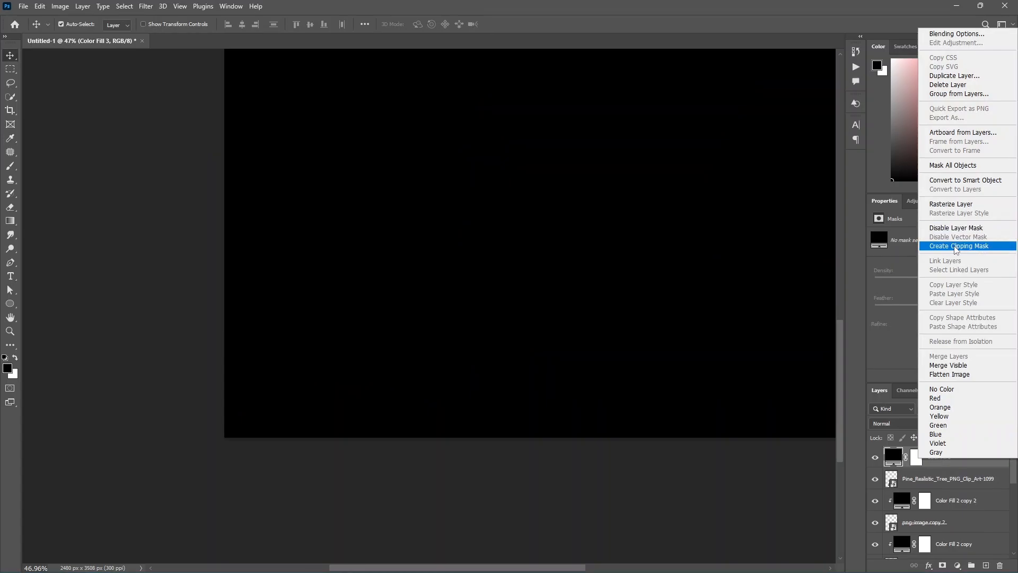
{"action": "left_click", "coordinate": [958, 246]}
{"action": "left_click", "coordinate": [914, 563]}
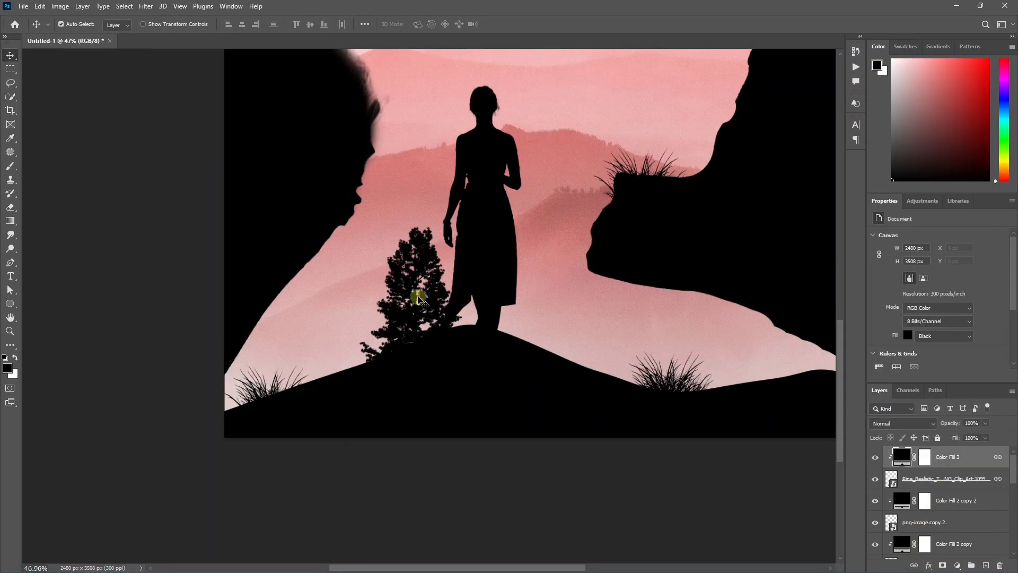
- Scale down the pine silhouette and distribute copies of it in varying sizes along both slopes of the hill
{"action": "left_click_drag", "start_coordinate": [420, 295], "coordinate": [382, 245]}
{"action": "key", "text": "ctrl+t"}
{"action": "left_click_drag", "start_coordinate": [379, 177], "coordinate": [377, 283]}
{"action": "left_click_drag", "start_coordinate": [384, 319], "coordinate": [309, 359]}
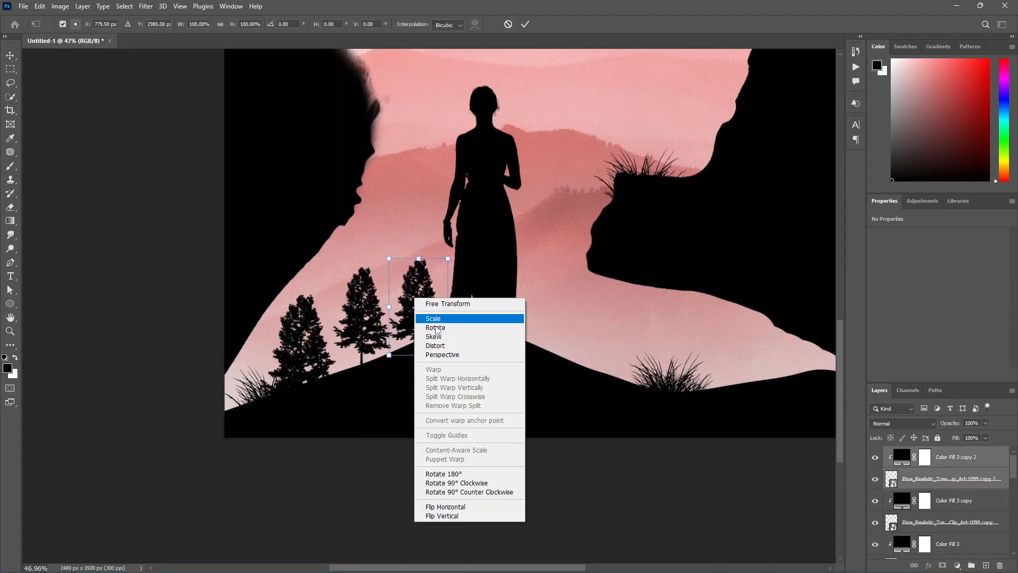
{"action": "left_click_drag", "start_coordinate": [368, 309], "coordinate": [352, 341]}
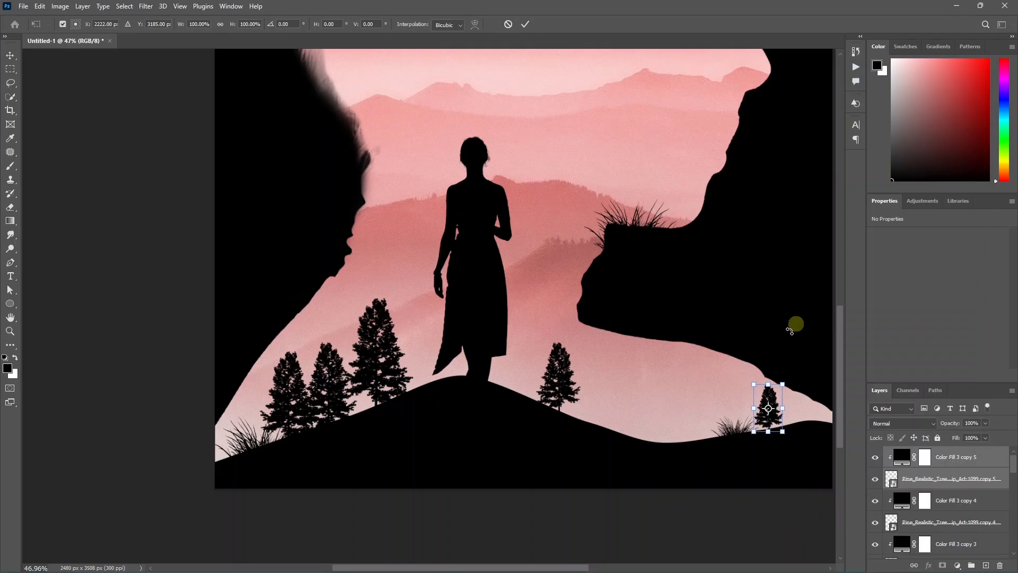
{"action": "left_click_drag", "start_coordinate": [768, 408], "coordinate": [620, 366]}
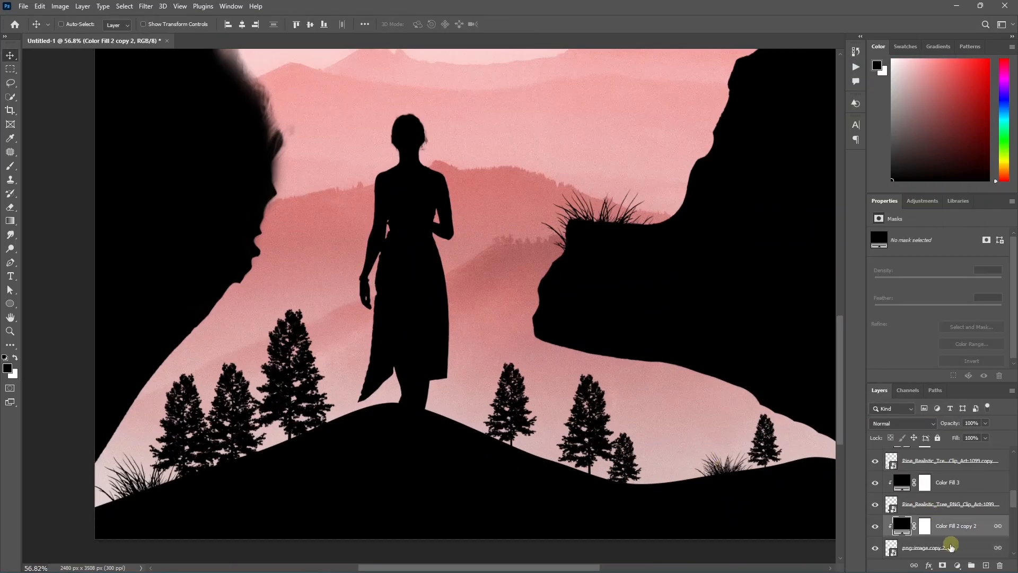
- Add copies of the small grass tuft between the right-hand trees and beside the woman's feet
{"action": "left_click_drag", "start_coordinate": [624, 461], "coordinate": [518, 446]}
{"action": "key", "text": "Return"}
{"action": "left_click_drag", "start_coordinate": [533, 446], "coordinate": [443, 406], "text": "alt"}
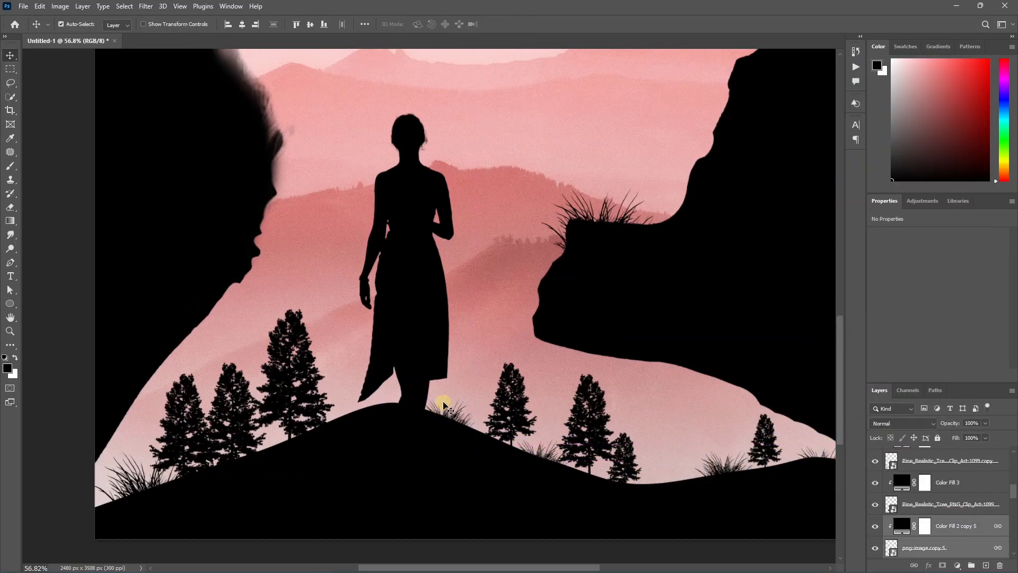
{"action": "scroll", "coordinate": [423, 416], "scroll_direction": "down", "scroll_amount": 7}
{"action": "left_click", "coordinate": [611, 418]}
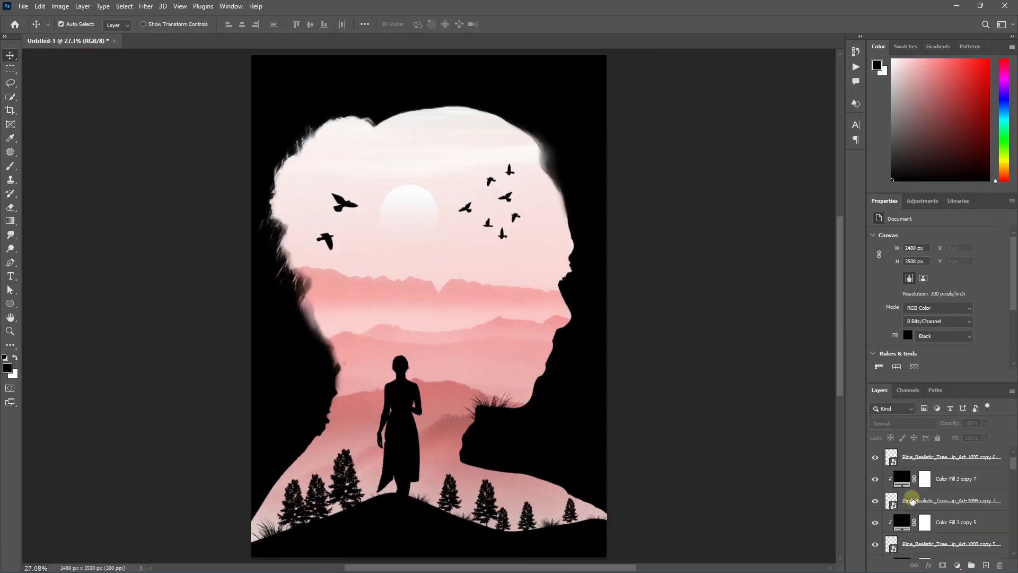
- Add a Hue/Saturation adjustment above all layers with saturation +59 and hue -34
{"action": "scroll", "coordinate": [918, 503], "scroll_direction": "up", "scroll_amount": 1}
{"action": "left_click", "coordinate": [956, 458]}
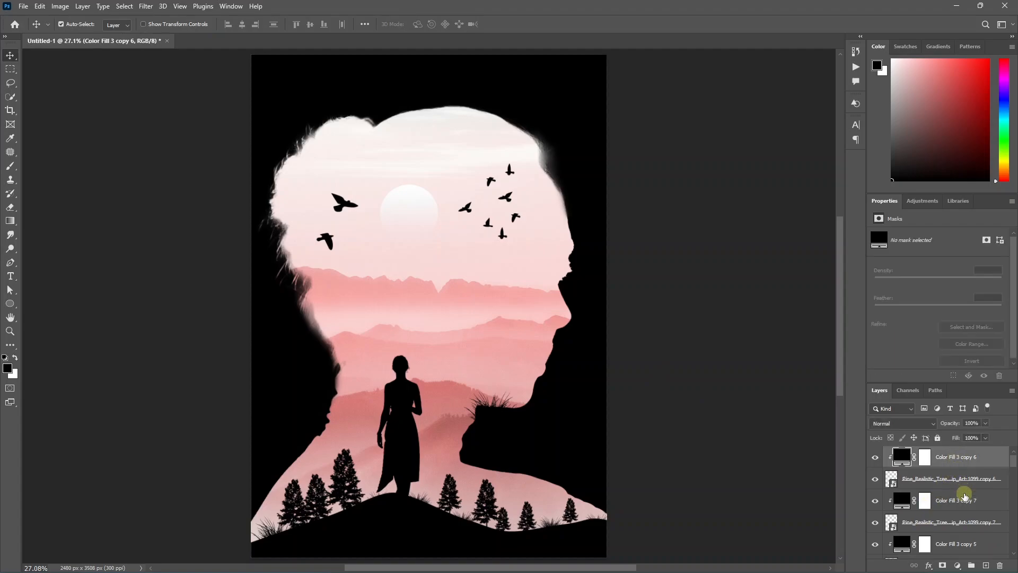
{"action": "left_click", "coordinate": [957, 565]}
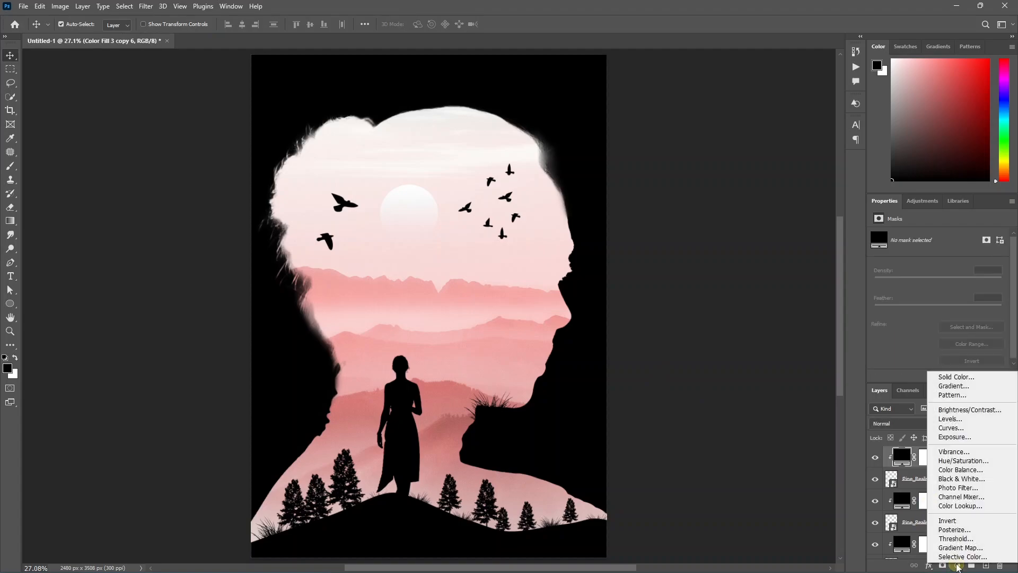
{"action": "left_click", "coordinate": [963, 460]}
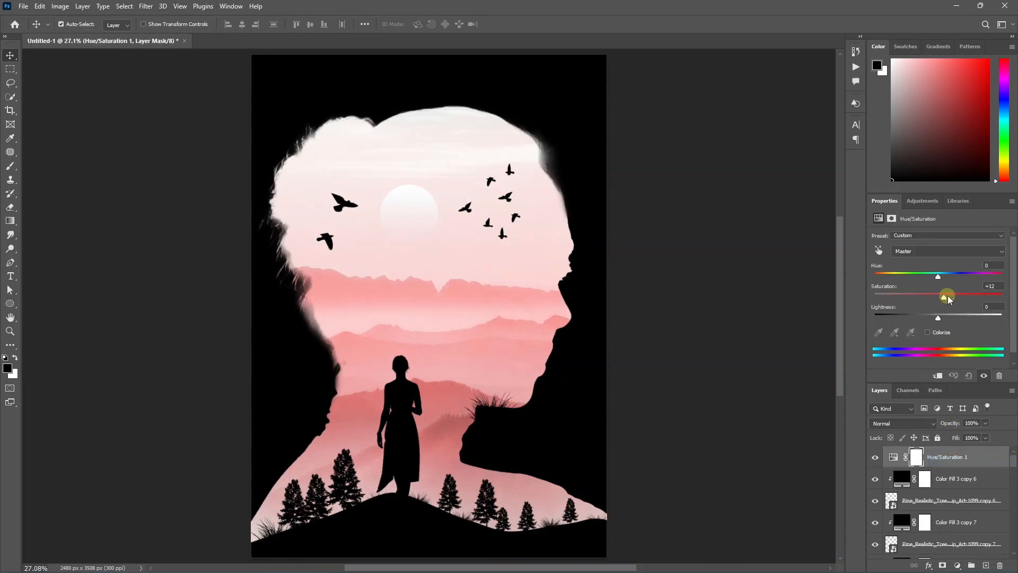
{"action": "left_click_drag", "start_coordinate": [948, 297], "coordinate": [975, 296]}
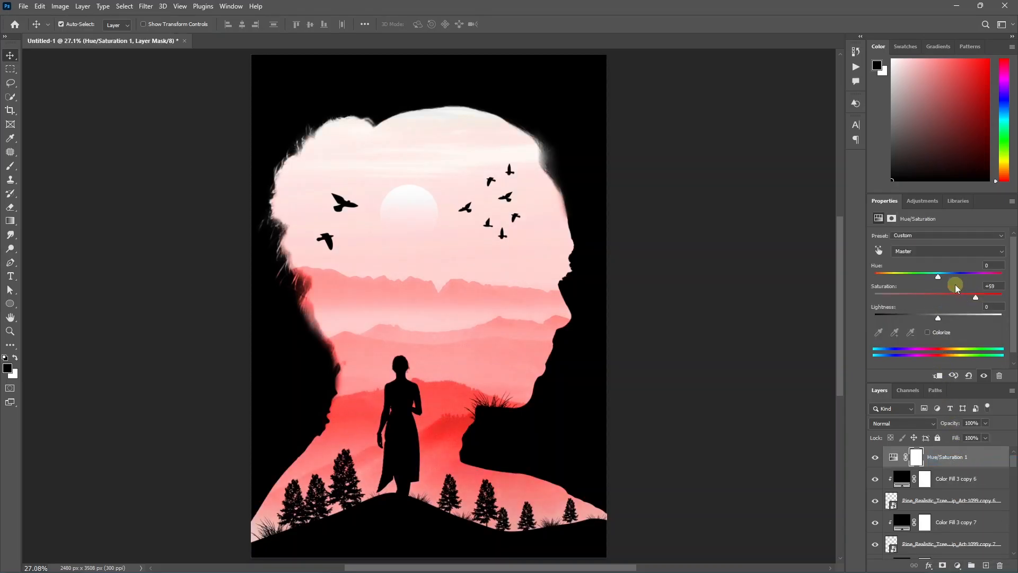
{"action": "left_click", "coordinate": [939, 277]}
{"action": "left_click_drag", "start_coordinate": [884, 274], "coordinate": [916, 261]}
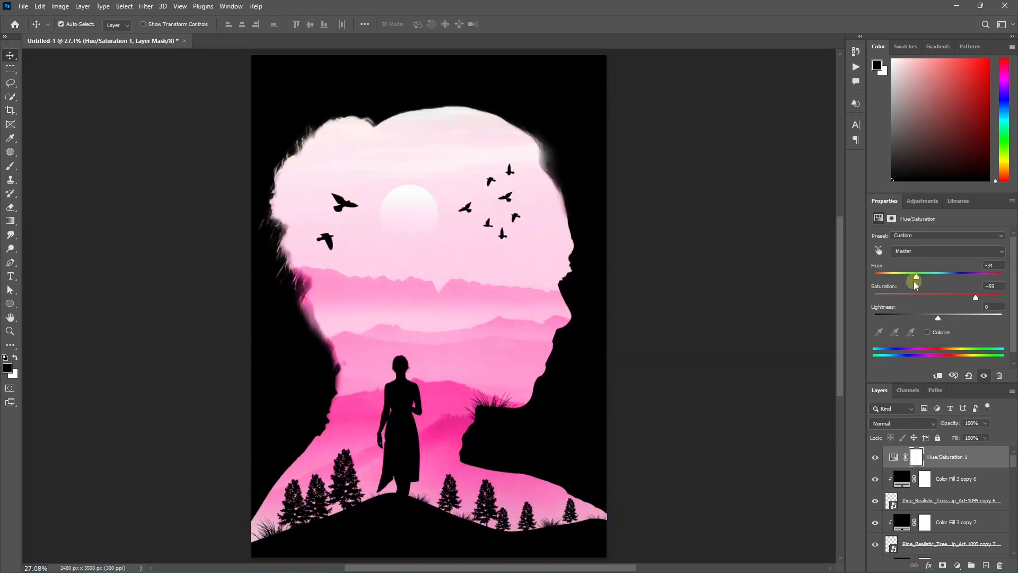
- Add a Levels adjustment with black input 37 and midtones 0.80, and lower the adjustment layer's opacity
{"action": "left_click", "coordinate": [956, 566]}
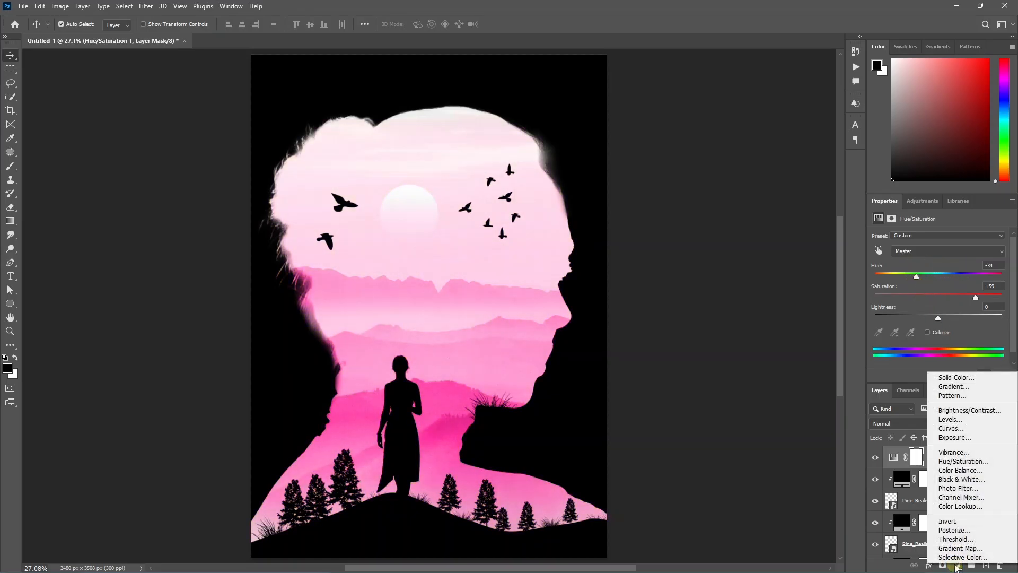
{"action": "left_click", "coordinate": [950, 419]}
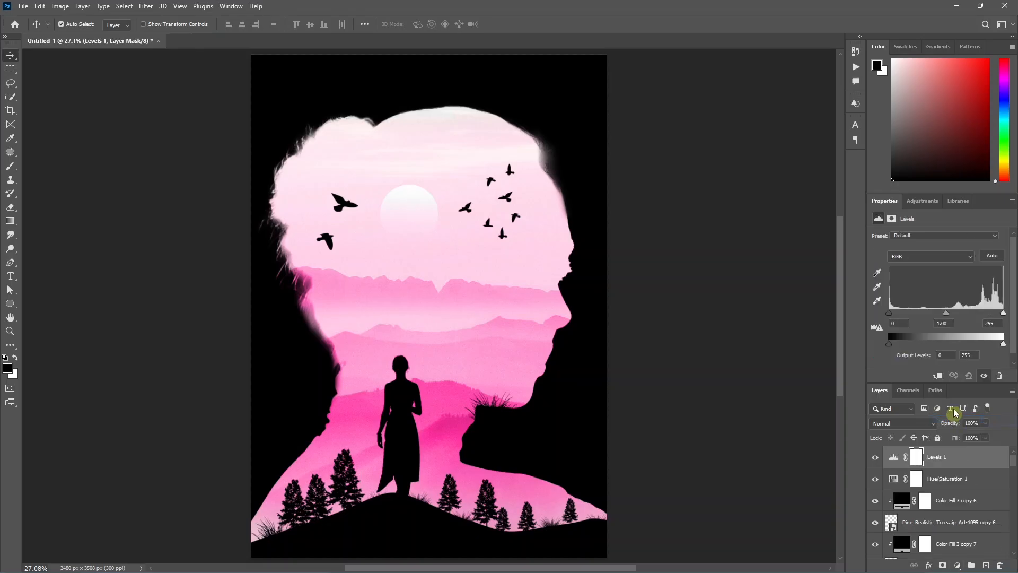
{"action": "left_click_drag", "start_coordinate": [892, 314], "coordinate": [961, 316]}
{"action": "left_click", "coordinate": [985, 423]}
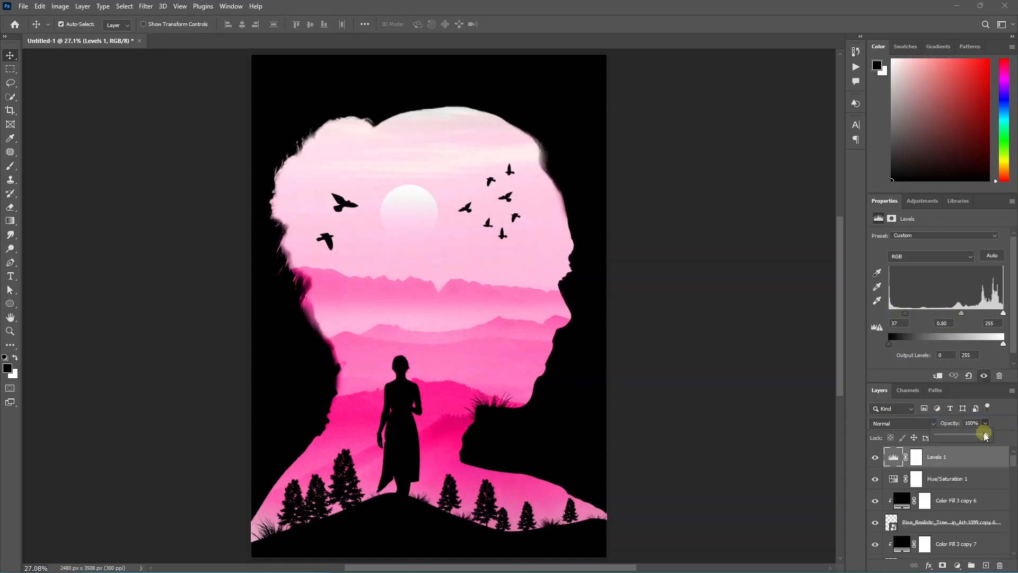
{"action": "left_click_drag", "start_coordinate": [963, 436], "coordinate": [955, 436]}
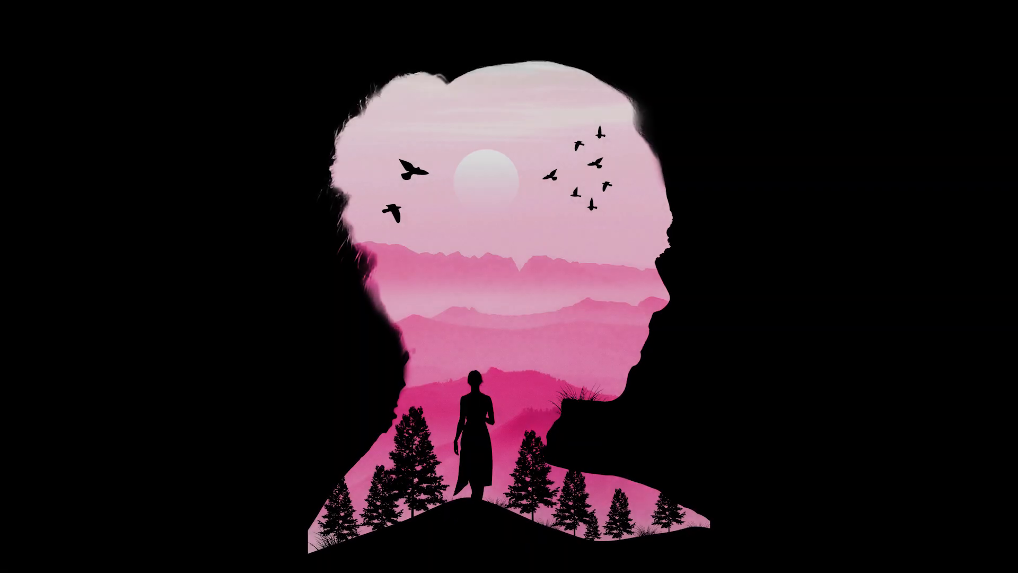